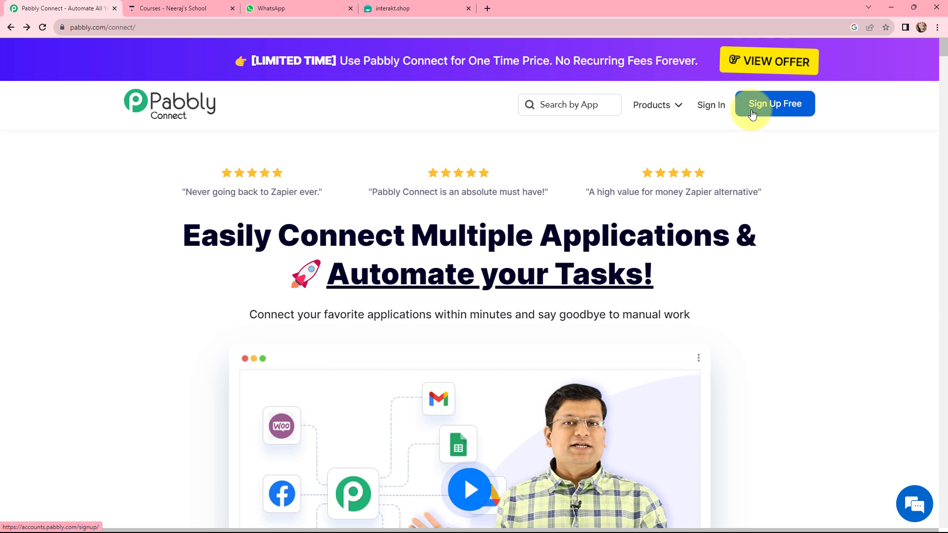
- Sign in to the Pabbly account and open the Pabbly Connect dashboard
left_click(710, 105)
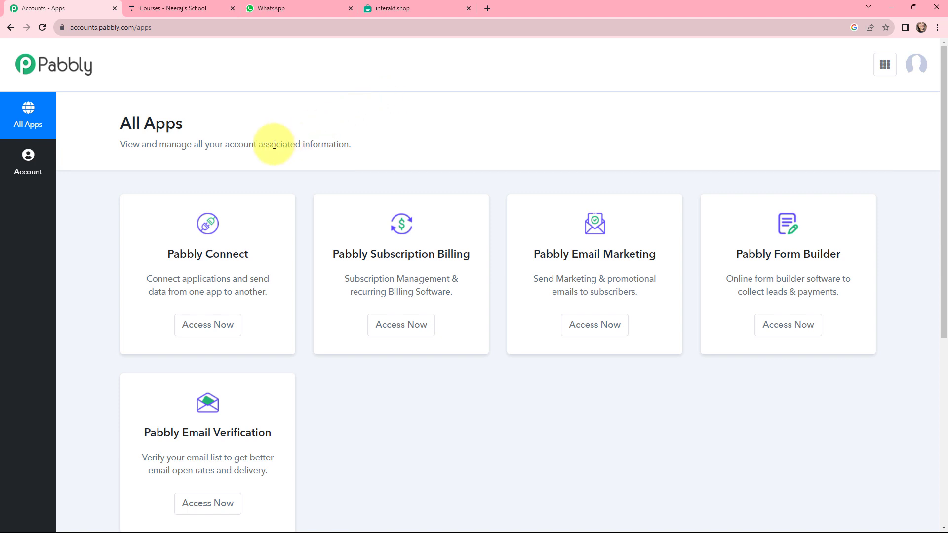
left_click(212, 326)
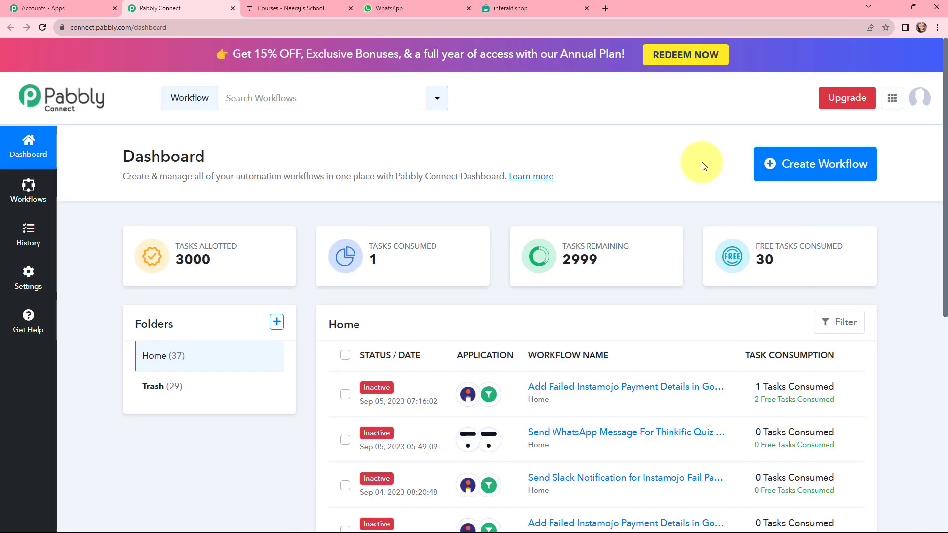
scroll(703, 166, "down", 5)
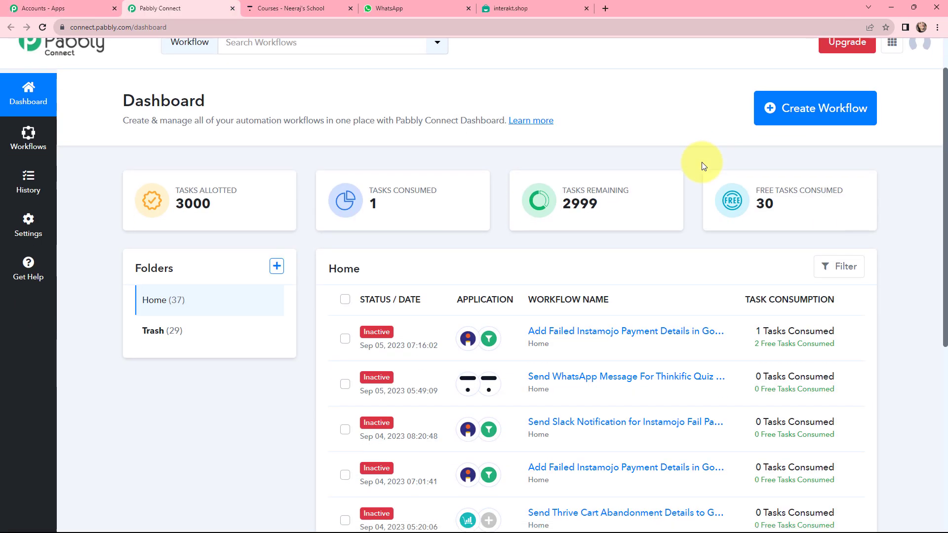
scroll(703, 167, "up", 5)
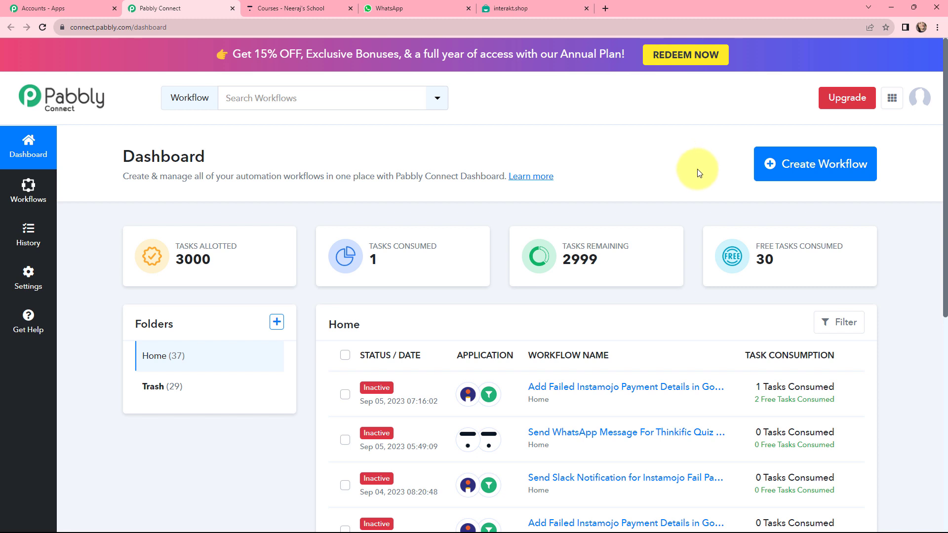
- Create a new workflow named "Send WhatsApp Message For Thinkific Quiz Submission"
left_click(791, 166)
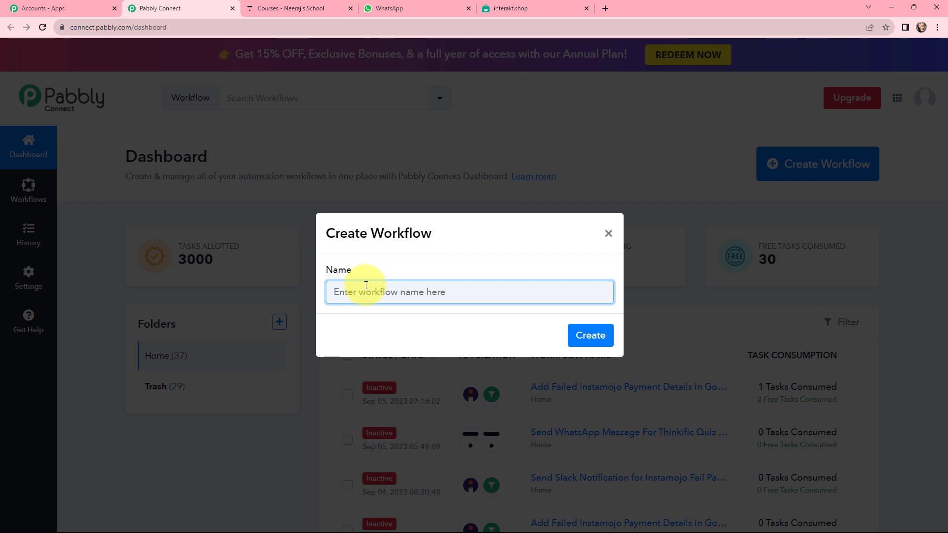
type("Send WhatsApp Message For Thinkific Quiz Submission")
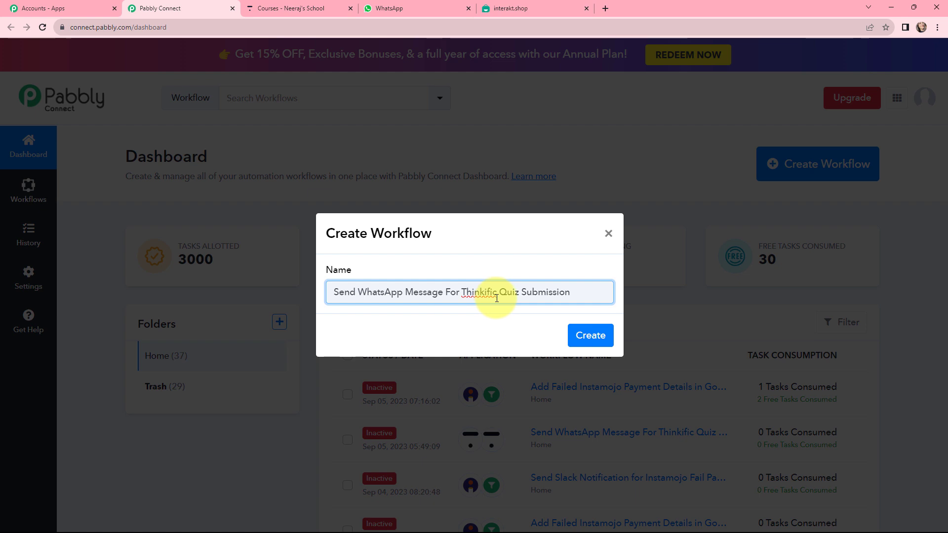
left_click(592, 334)
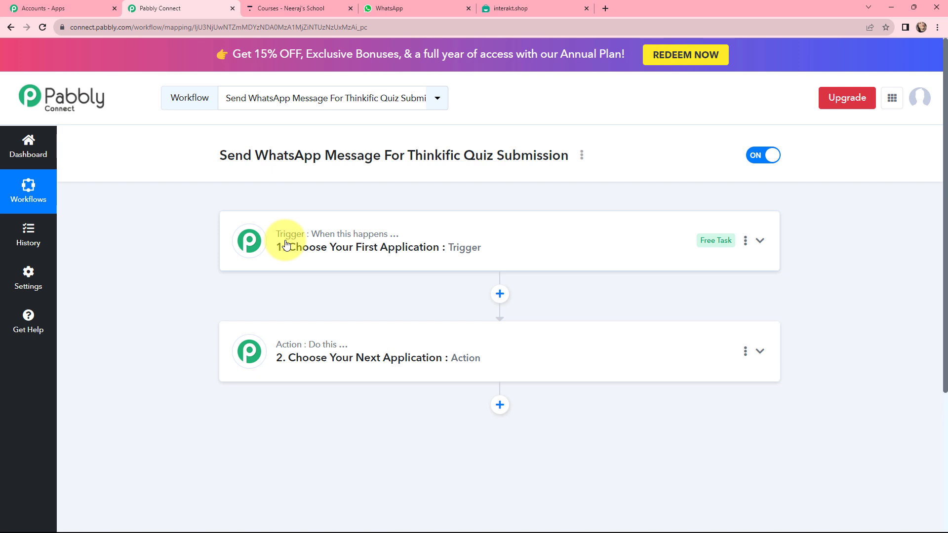
- Search the trigger applications for "think" and choose Thinkific as the workflow's trigger app
mouse_move(277, 348)
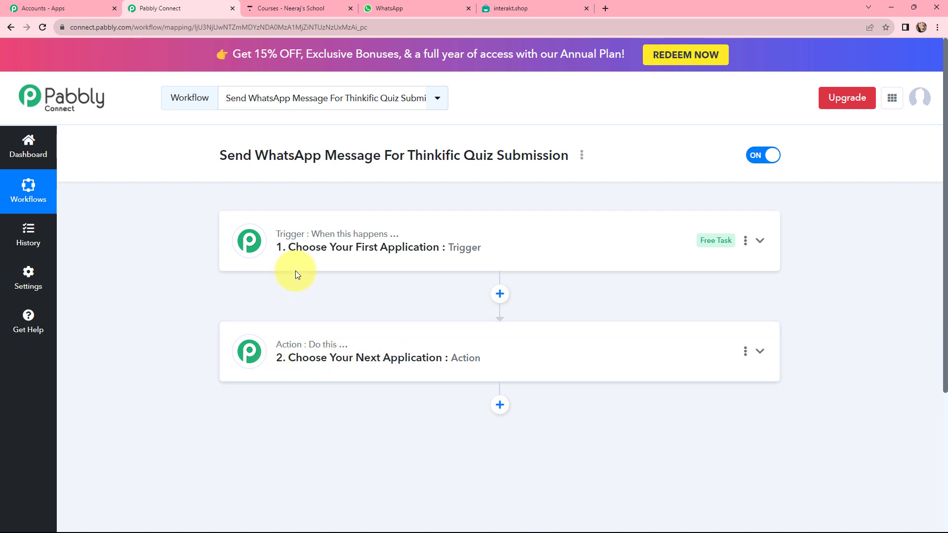
left_click(337, 237)
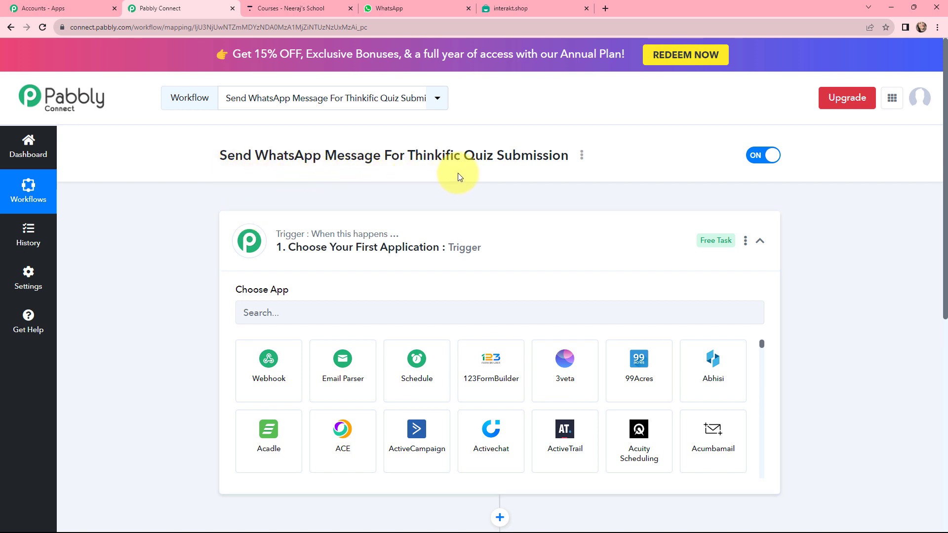
scroll(380, 286, "down", 1)
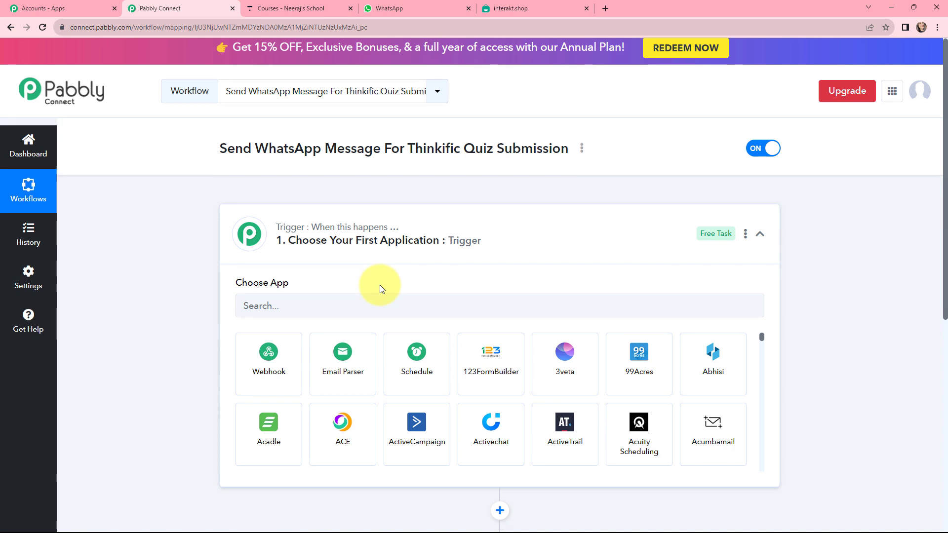
left_click(371, 261)
type("th")
key("BackSpace")
type("h")
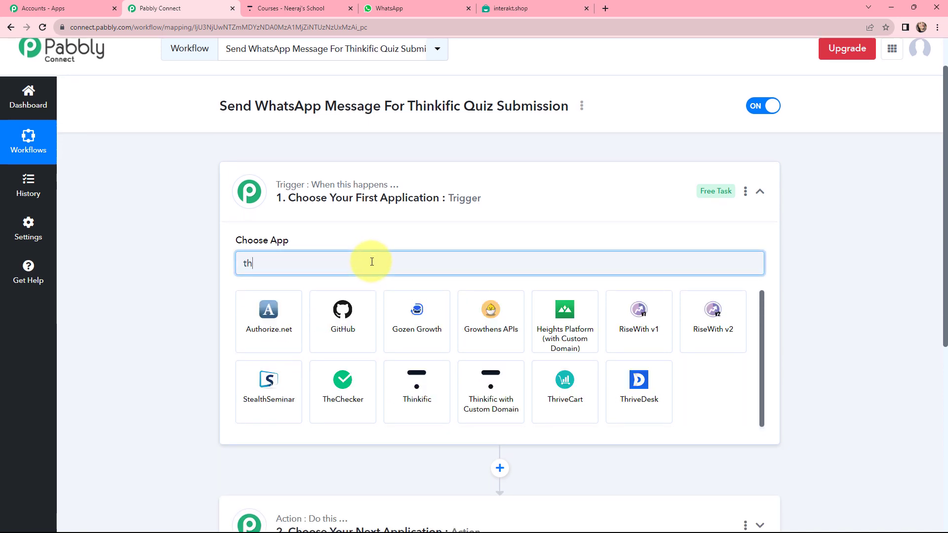
type("ink")
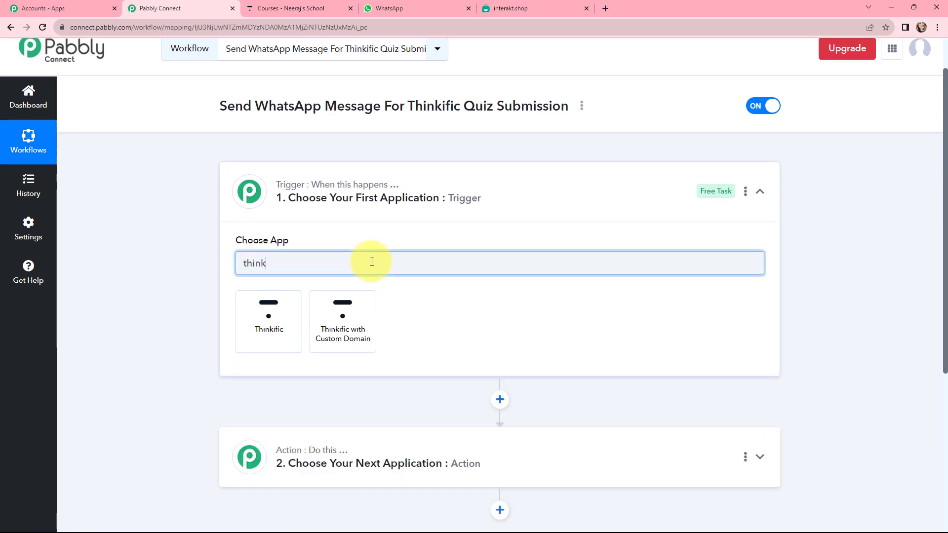
left_click(269, 308)
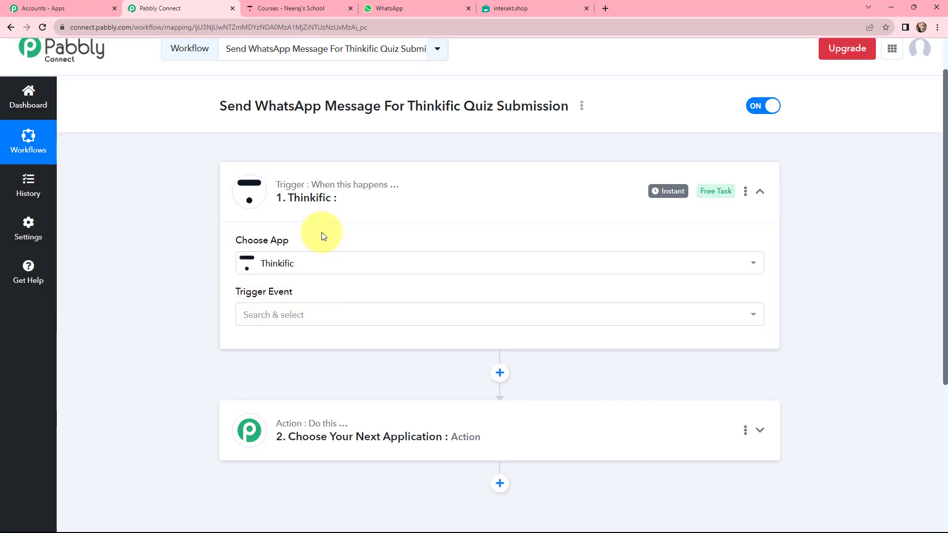
- Set the Thinkific trigger event to Quiz Completed
left_click(320, 315)
scroll(277, 272, "down", 3)
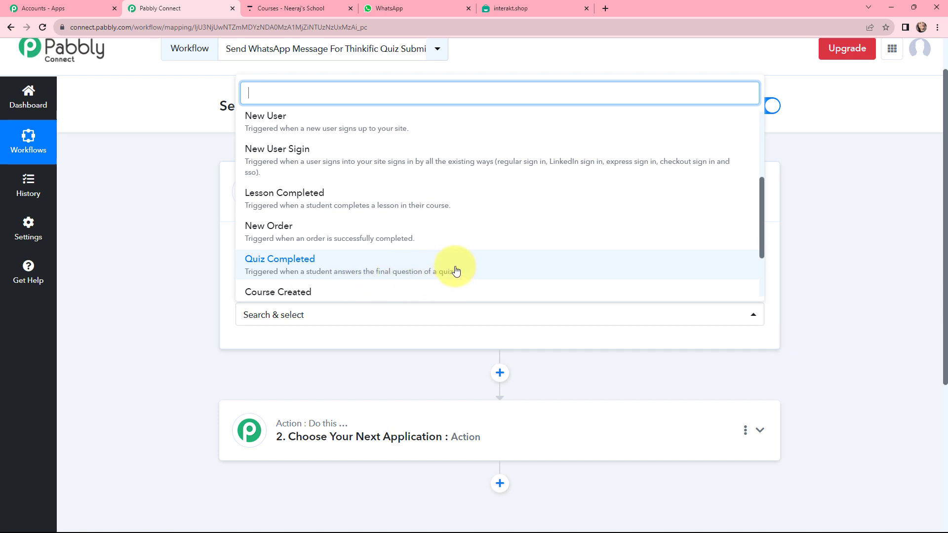
left_click(309, 269)
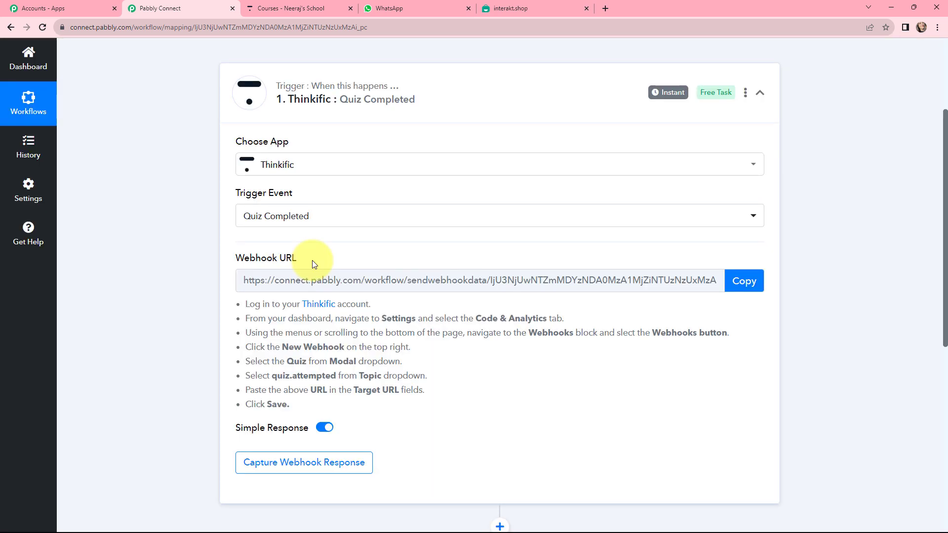
- Review the Thinkific webhook setup instructions and copy the trigger's webhook URL
left_click_drag(245, 254, 330, 258)
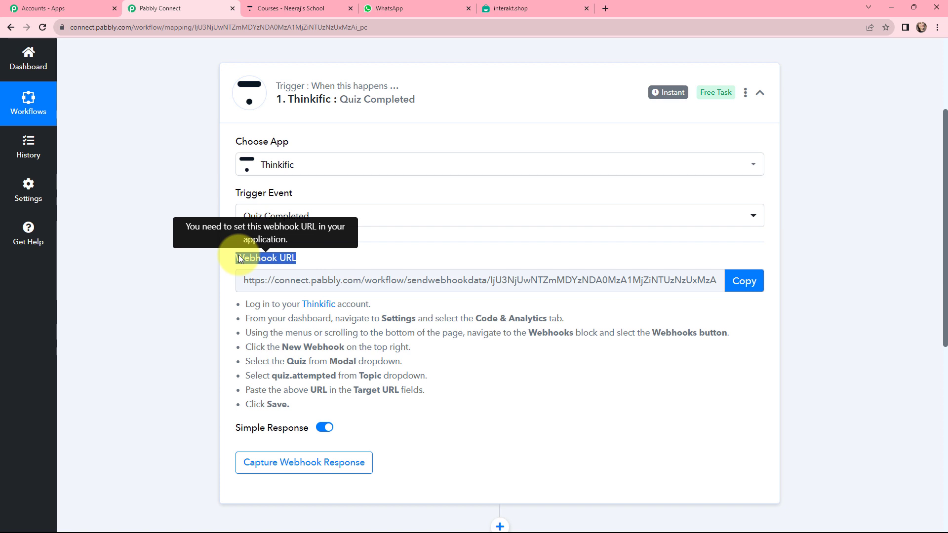
left_click(329, 255)
left_click_drag(237, 302, 302, 403)
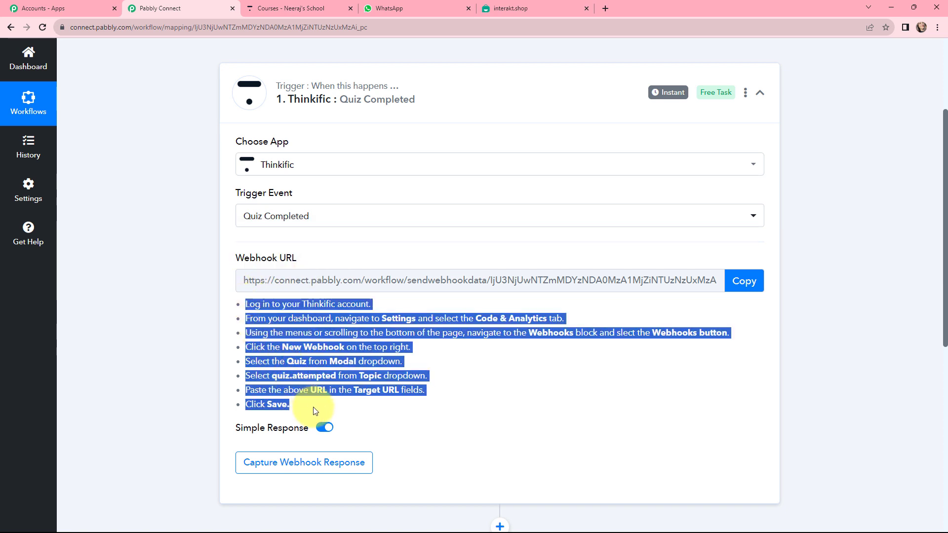
left_click(181, 356)
left_click(743, 281)
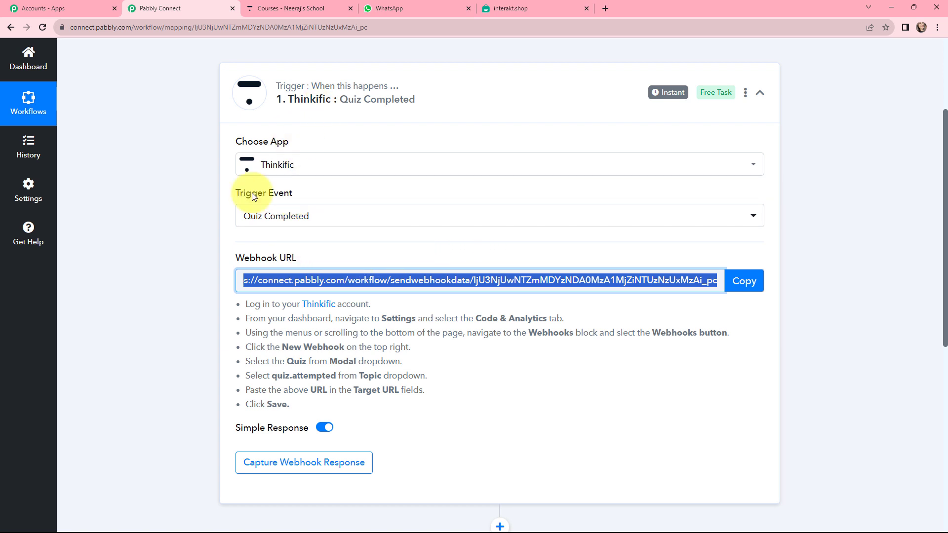
left_click(243, 322)
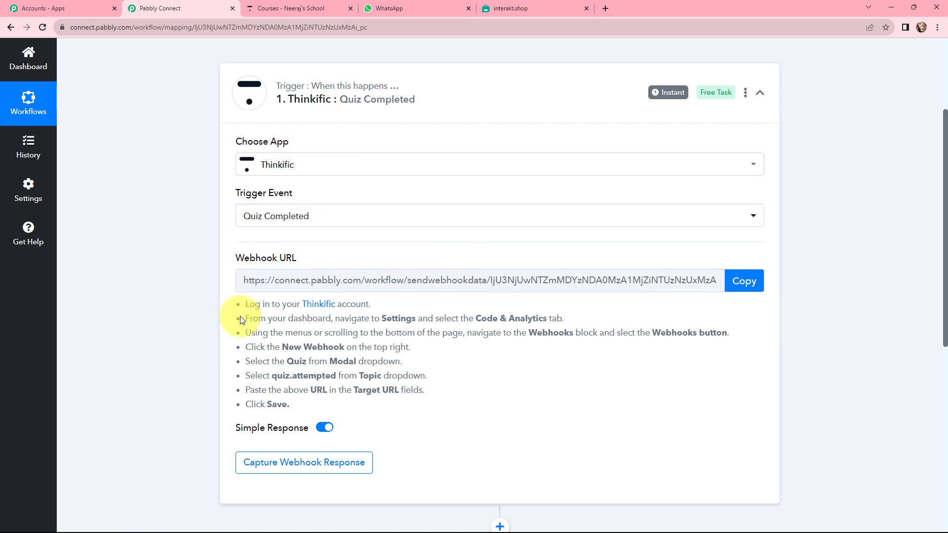
- Switch to Thinkific and start a new webhook from the Webhooks section of the Code & analytics settings
left_click(277, 8)
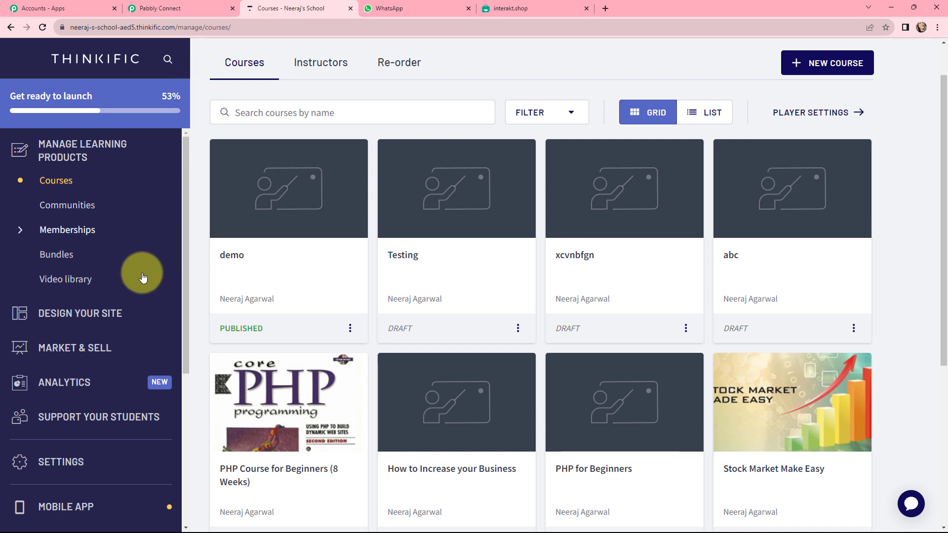
left_click(56, 460)
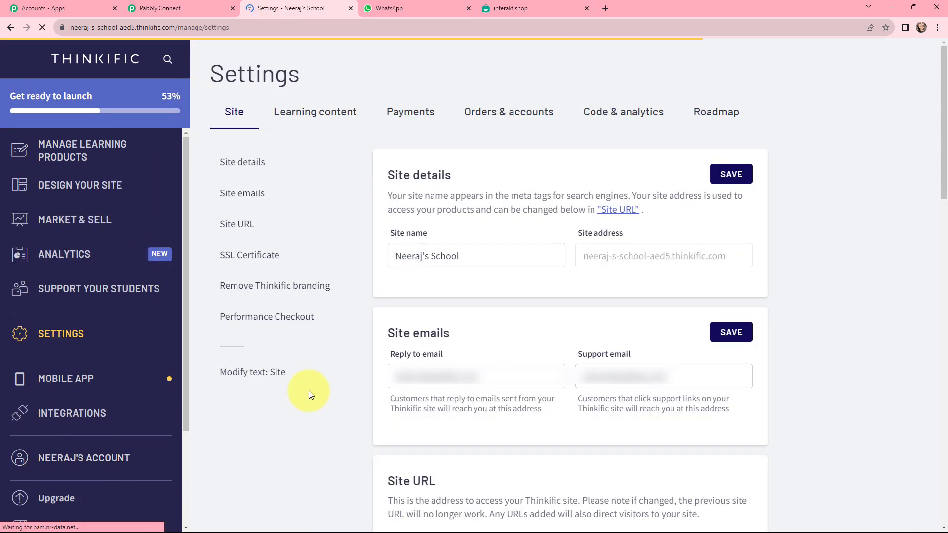
left_click(615, 116)
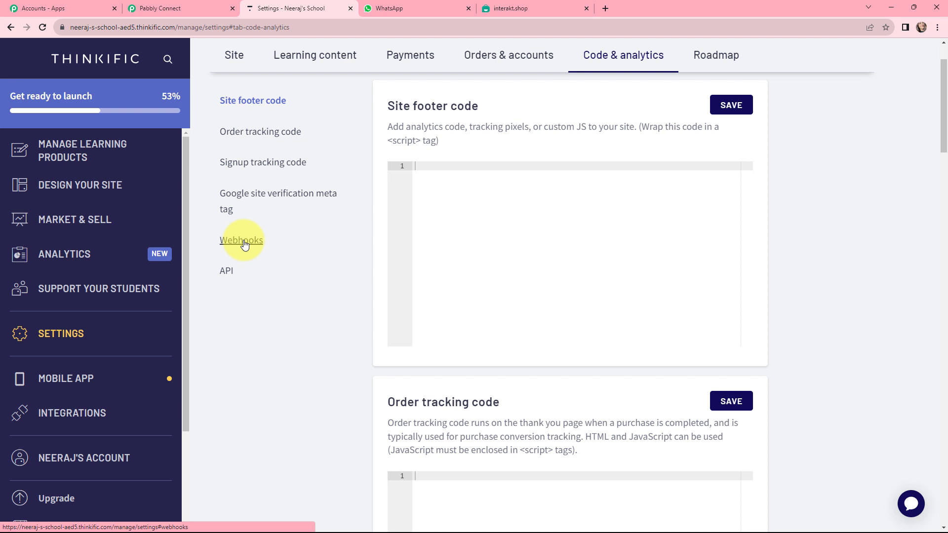
left_click(244, 244)
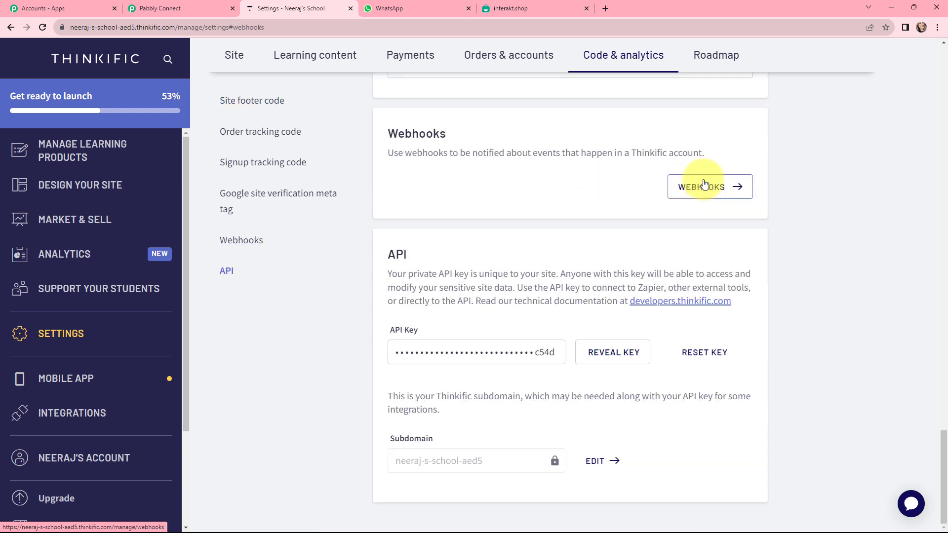
left_click(708, 186)
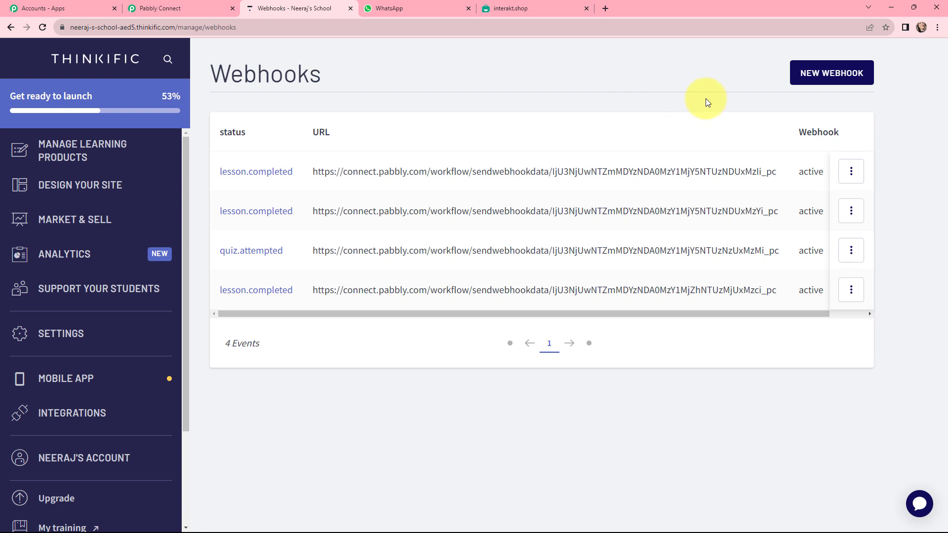
left_click(848, 74)
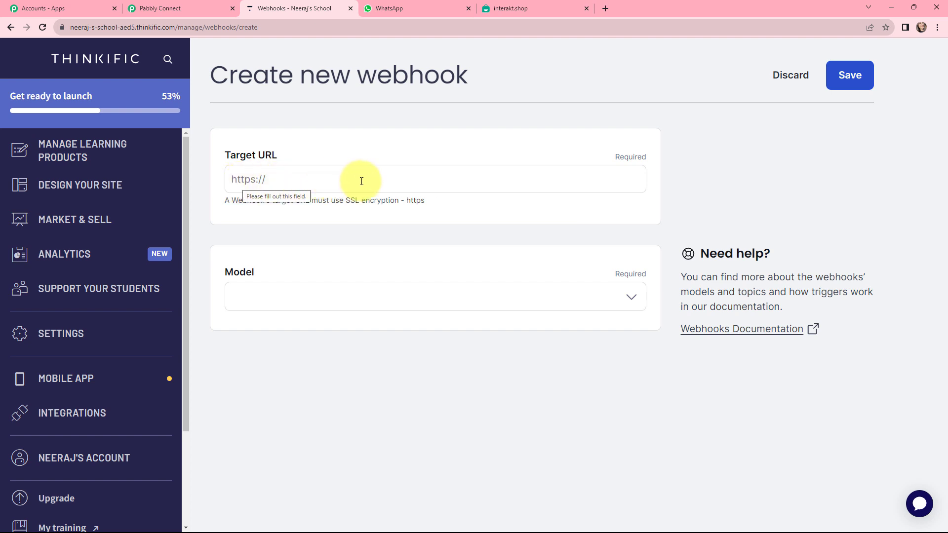
- Copy the webhook URL from Pabbly Connect again and paste it as the new Thinkific webhook's Target URL
left_click(177, 6)
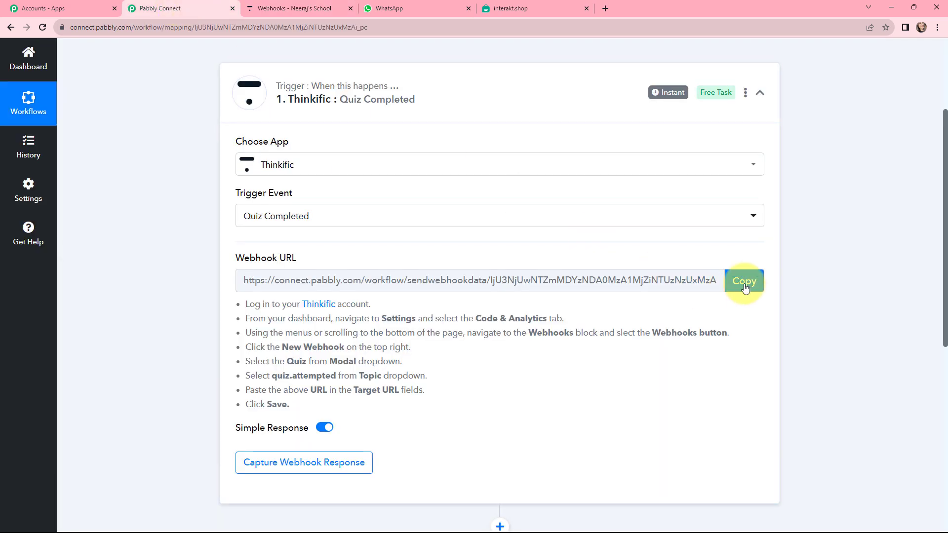
left_click(294, 8)
left_click(380, 179)
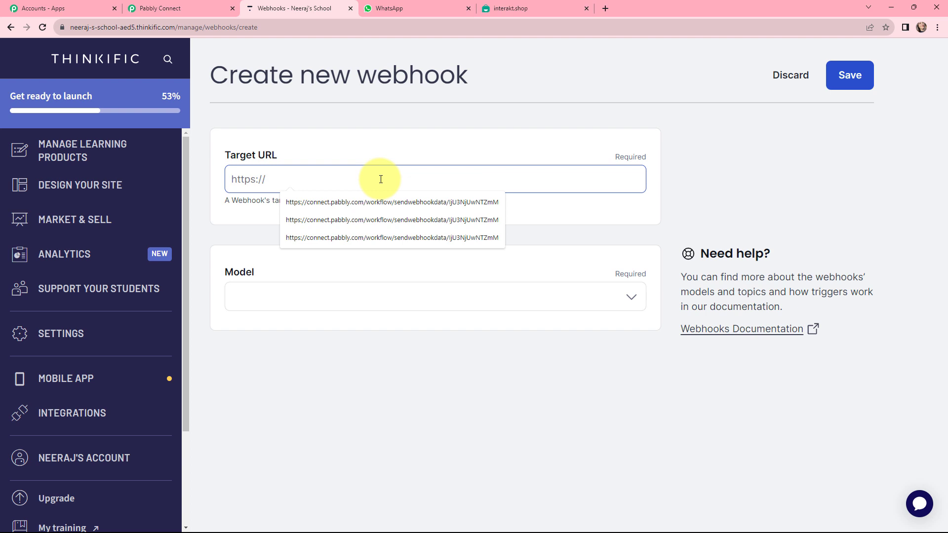
key("ctrl+v")
- Set the webhook's model to Quiz and its quiz topic to quiz.attempted, and save the webhook
left_click(389, 295)
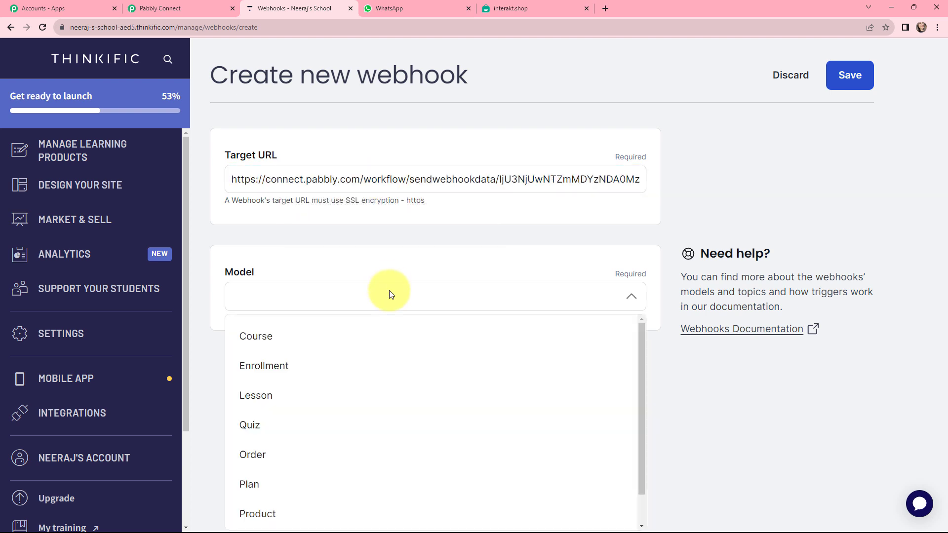
left_click(283, 435)
left_click(299, 365)
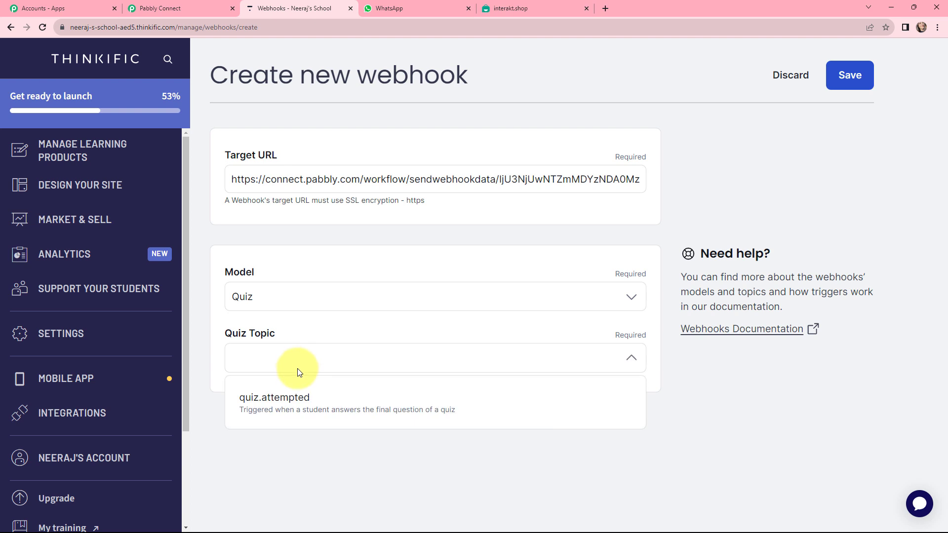
left_click(365, 402)
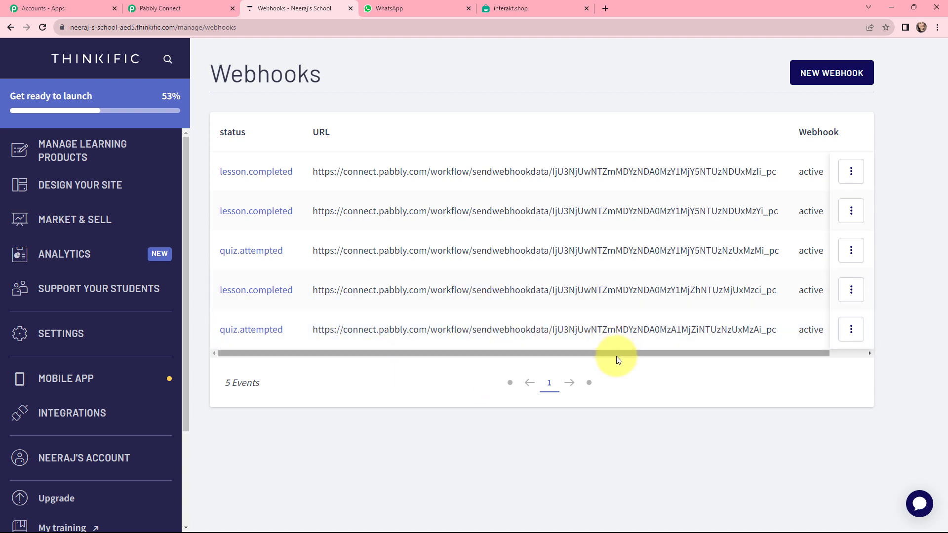
- Switch back to Pabbly Connect and check the webhook response status of the Quiz Completed trigger
left_click(187, 9)
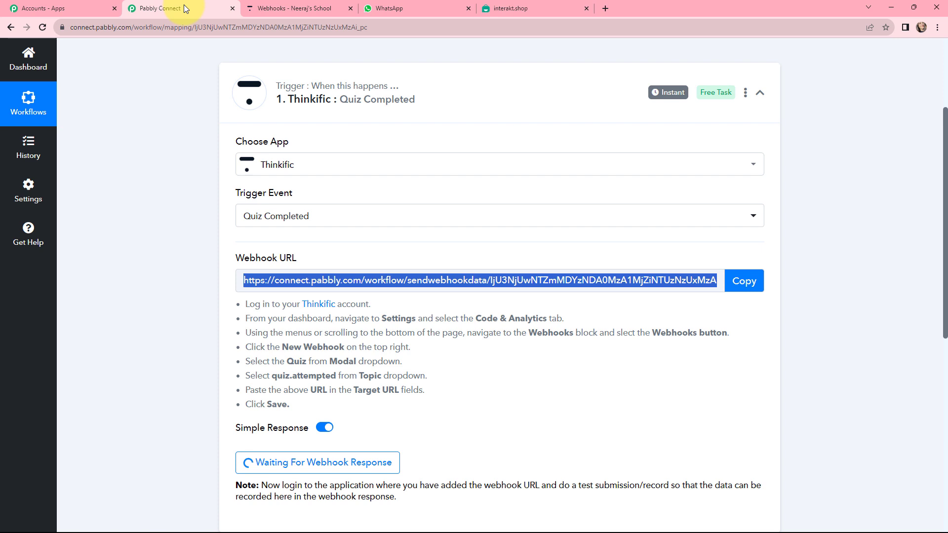
scroll(413, 321, "down", 1)
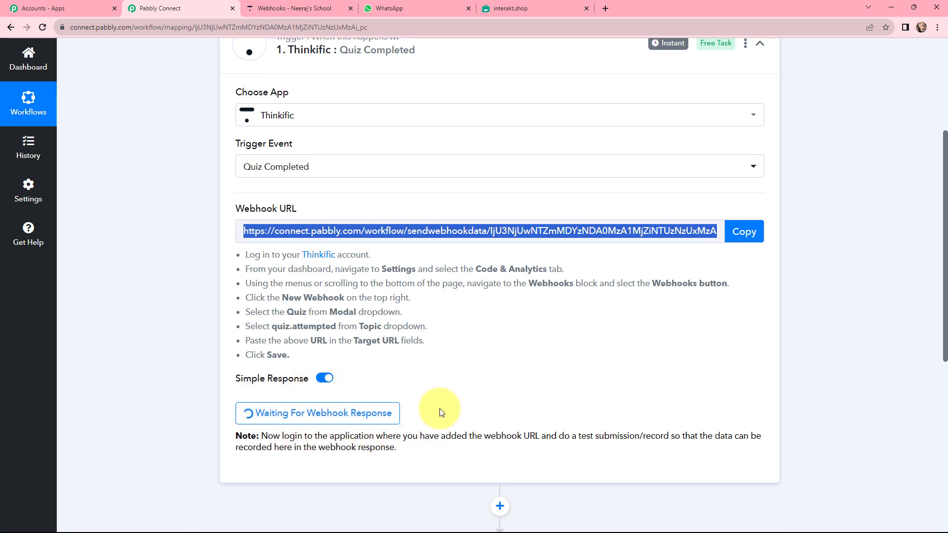
scroll(297, 52, "up", 1)
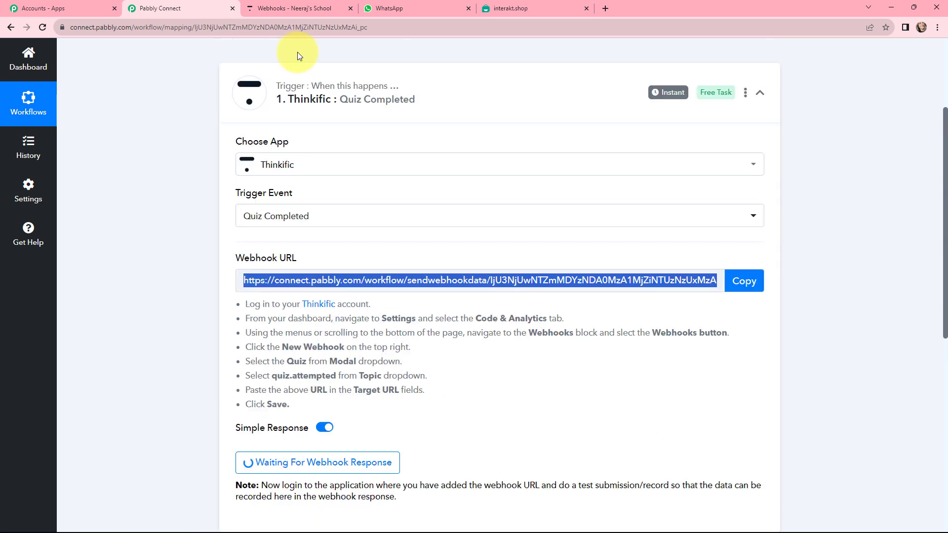
- Switch to Thinkific and open PHP Course for Beginners (8 Weeks) from the list of courses
left_click(294, 6)
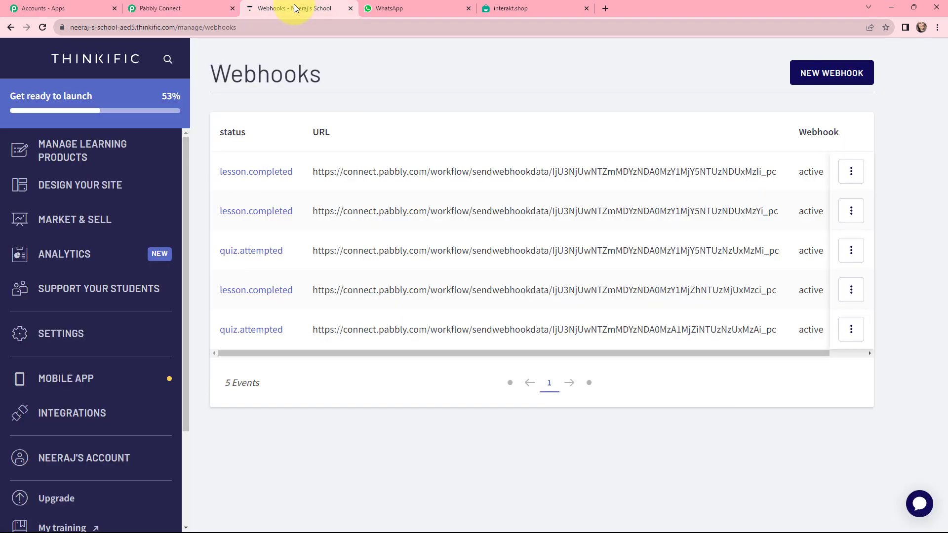
left_click(70, 150)
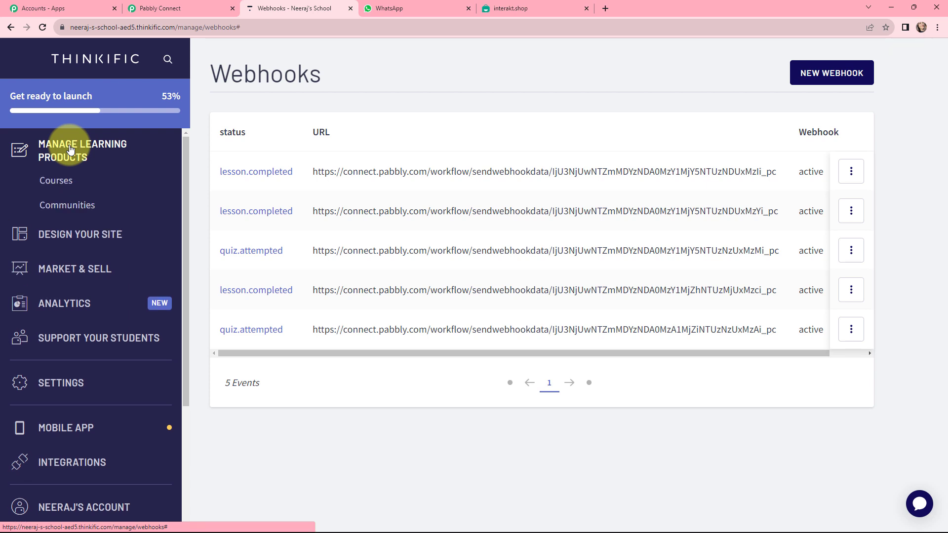
left_click(57, 181)
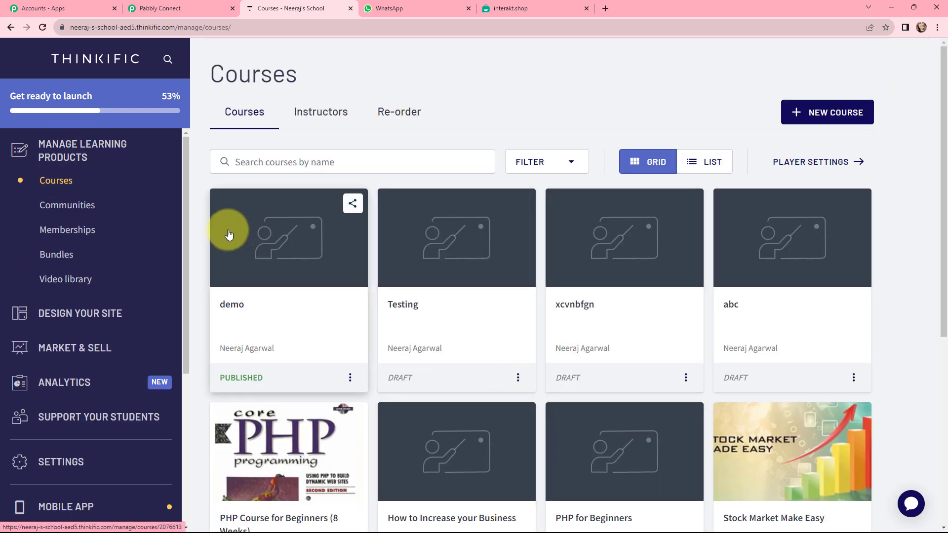
scroll(196, 213, "down", 2)
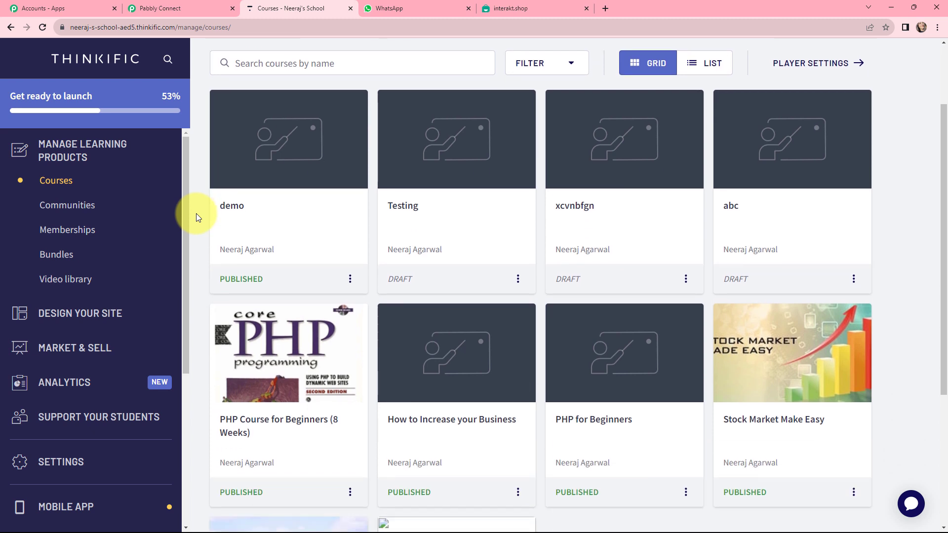
left_click(282, 360)
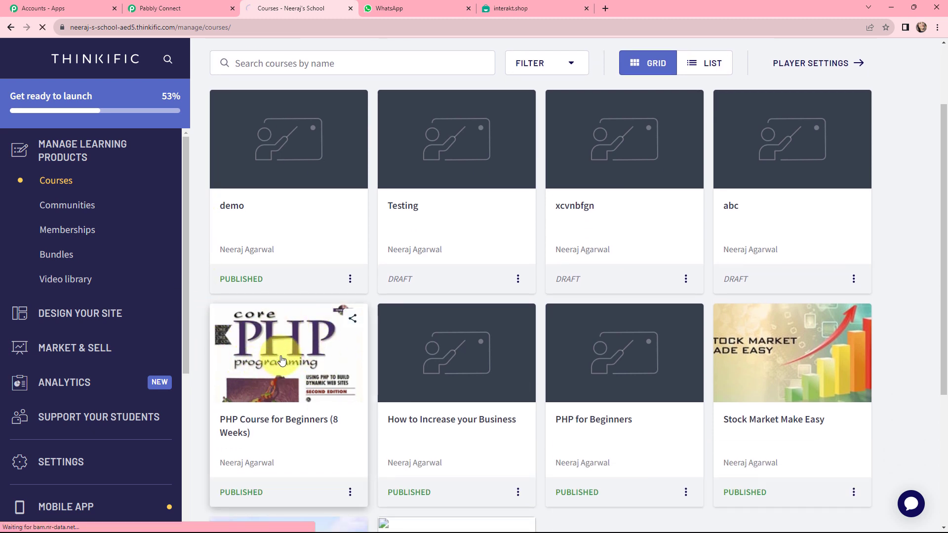
- Copy the school's base web address from the course page's URL and load it in a new incognito window
left_click_drag(176, 33, 71, 25)
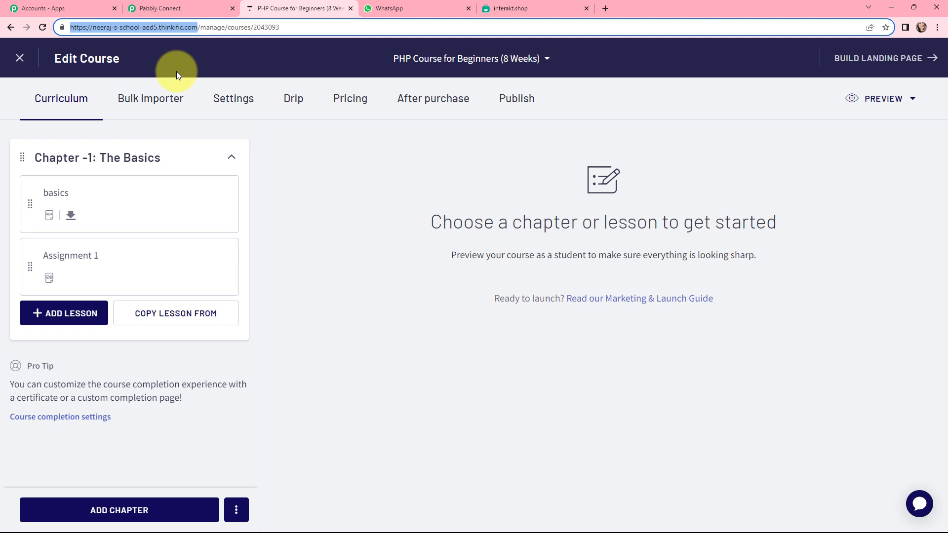
left_click(938, 27)
left_click(893, 68)
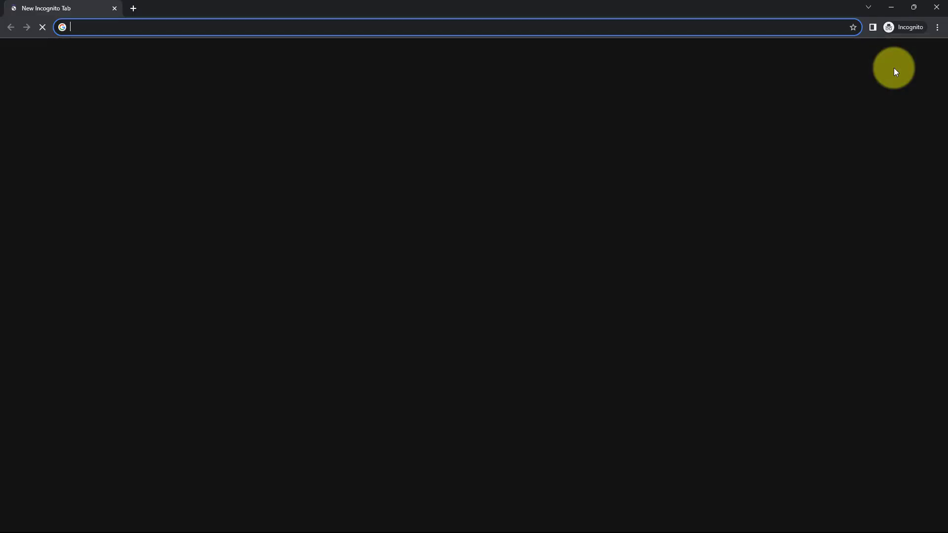
key("ctrl+v")
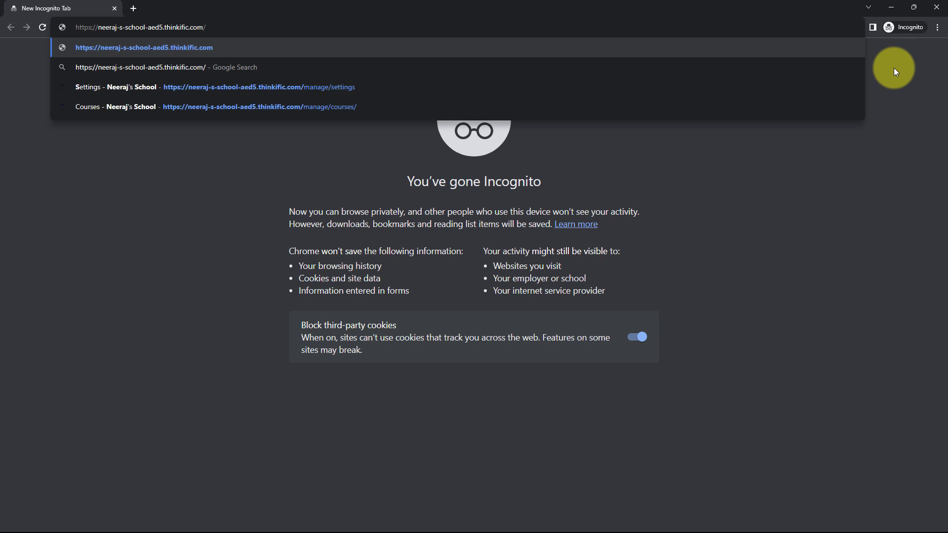
key("Return")
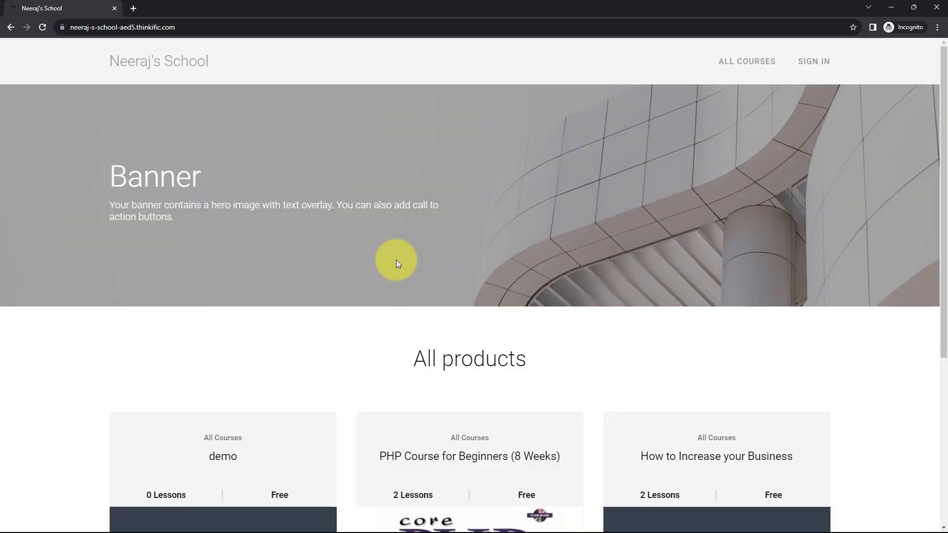
- Enroll for free in PHP Course for Beginners (8 Weeks) and submit the sign-up form for a new demo student account
scroll(345, 268, "down", 4)
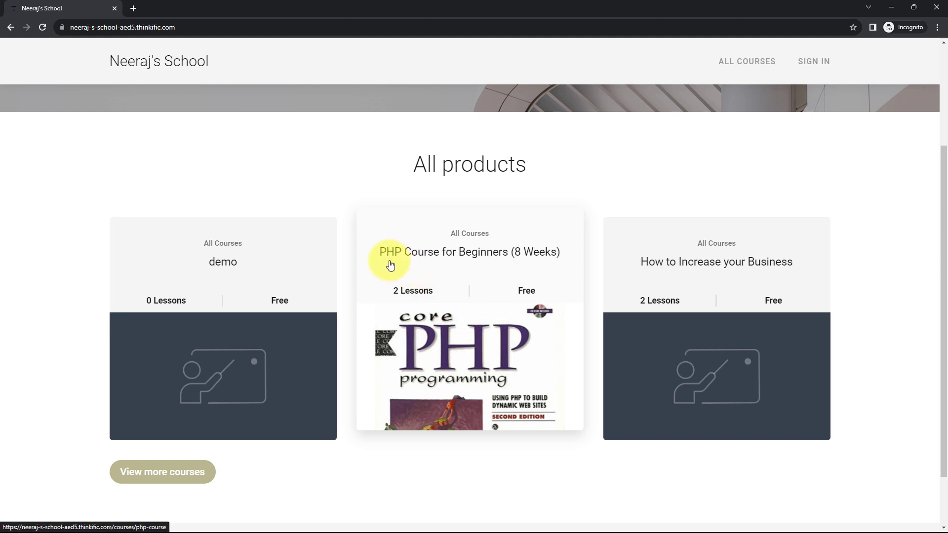
left_click(464, 329)
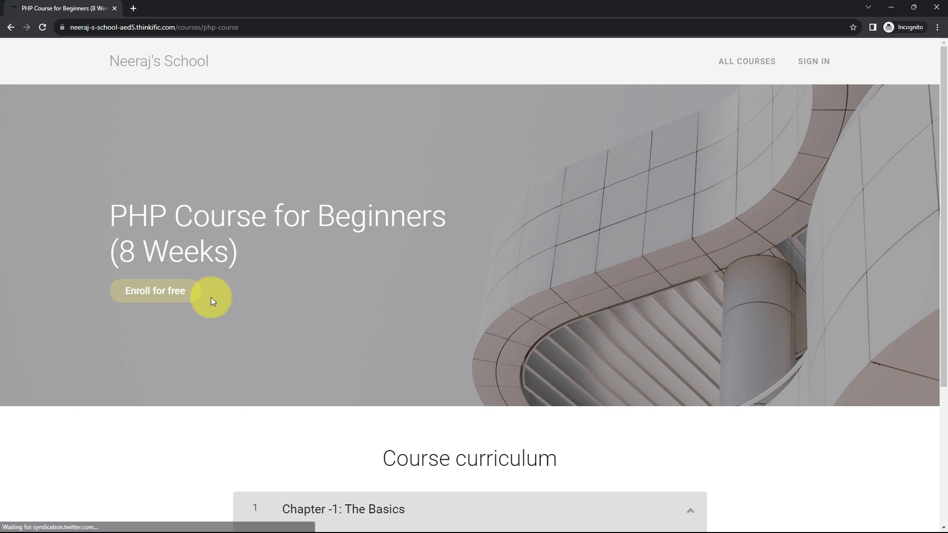
left_click(155, 292)
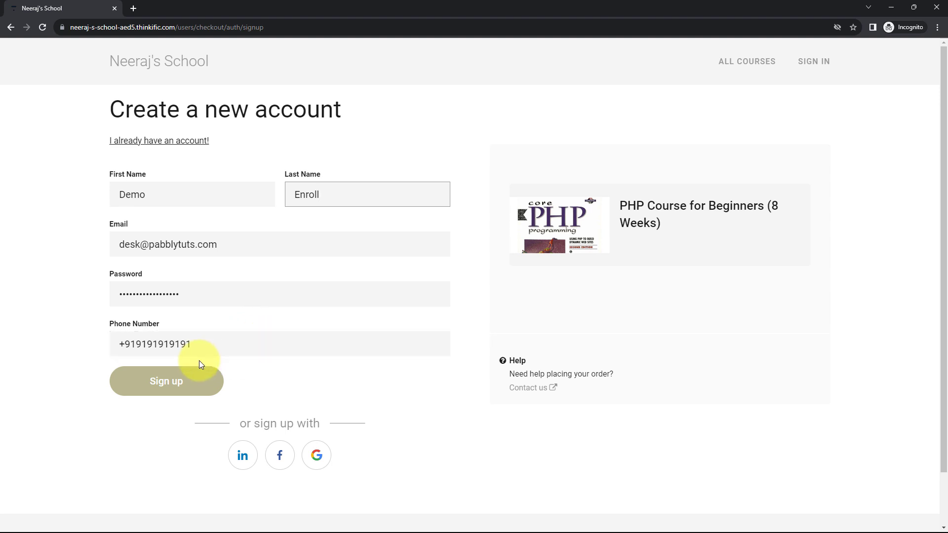
left_click(164, 388)
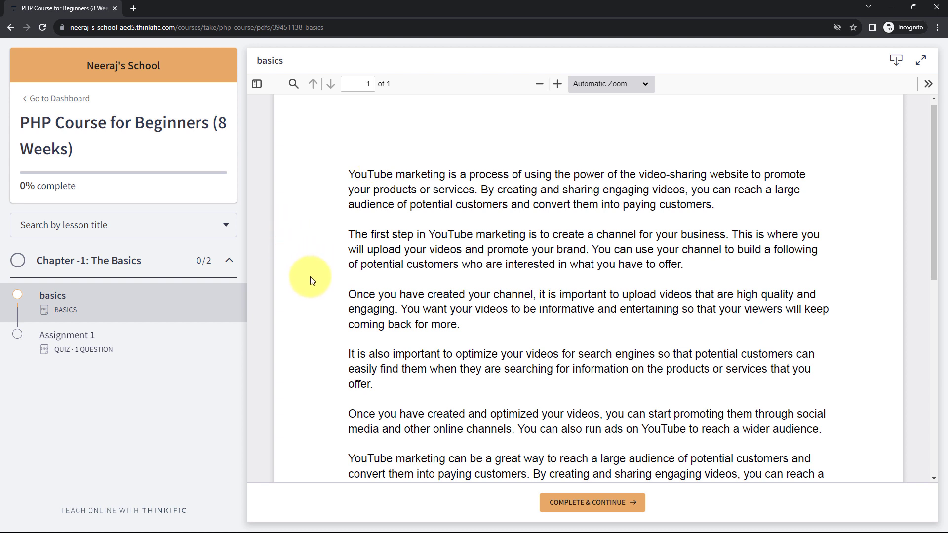
- Take the Assignment 1 quiz, answering "What is PHP?" with Hypertext Preprocessor, and complete it
left_click(89, 341)
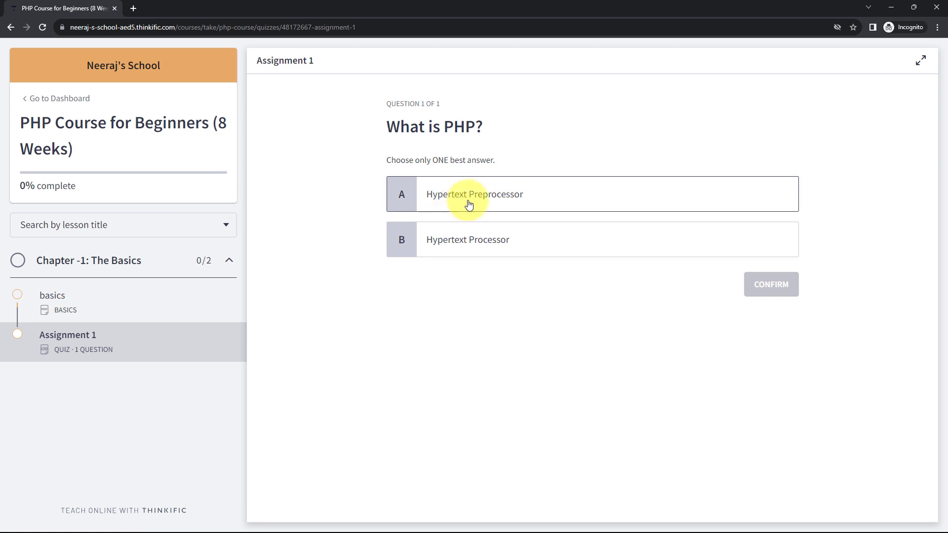
left_click(534, 199)
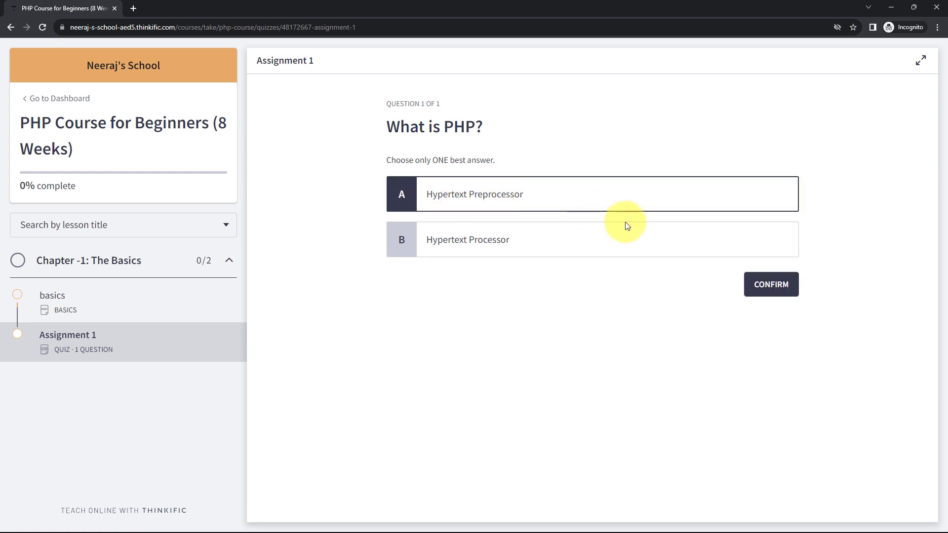
left_click(767, 283)
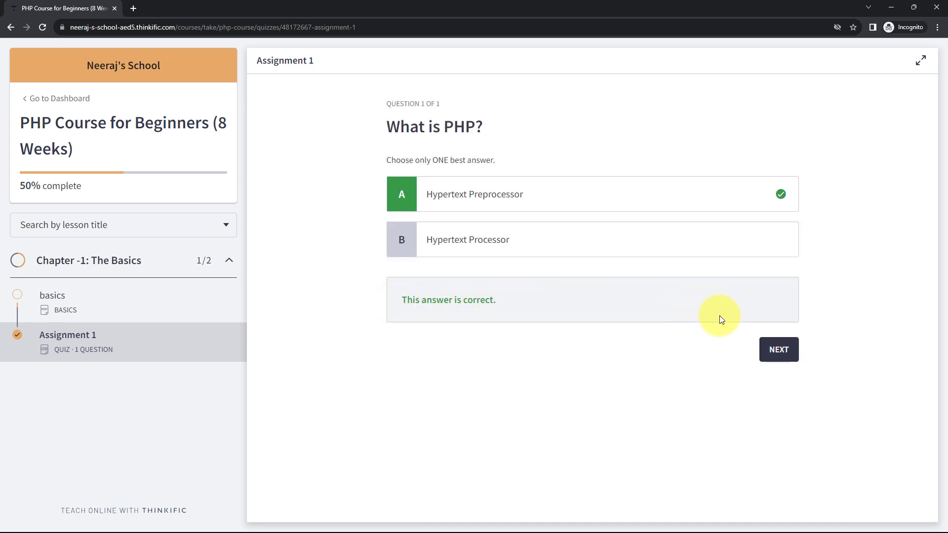
left_click(777, 349)
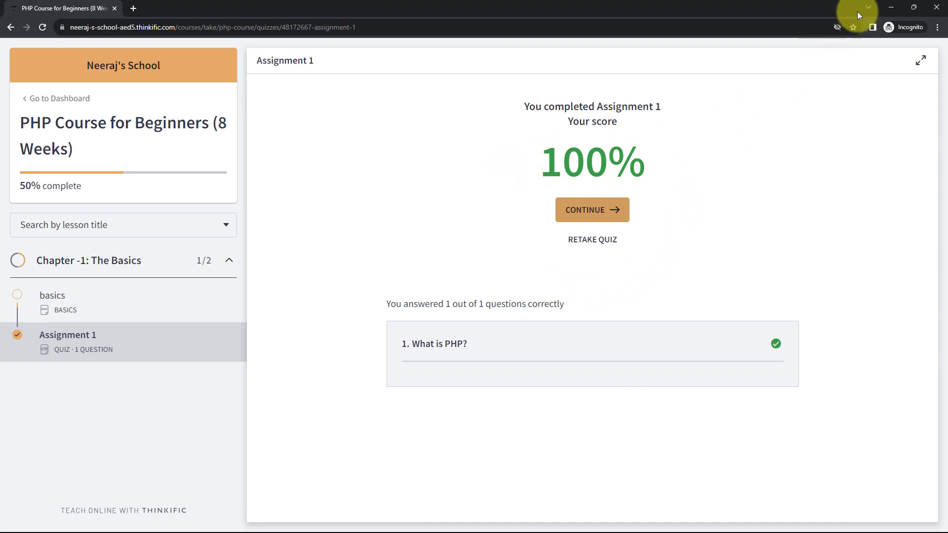
- Switch back to Pabbly Connect and examine the received webhook response, including the user, quiz, grade and action fields
left_click(889, 7)
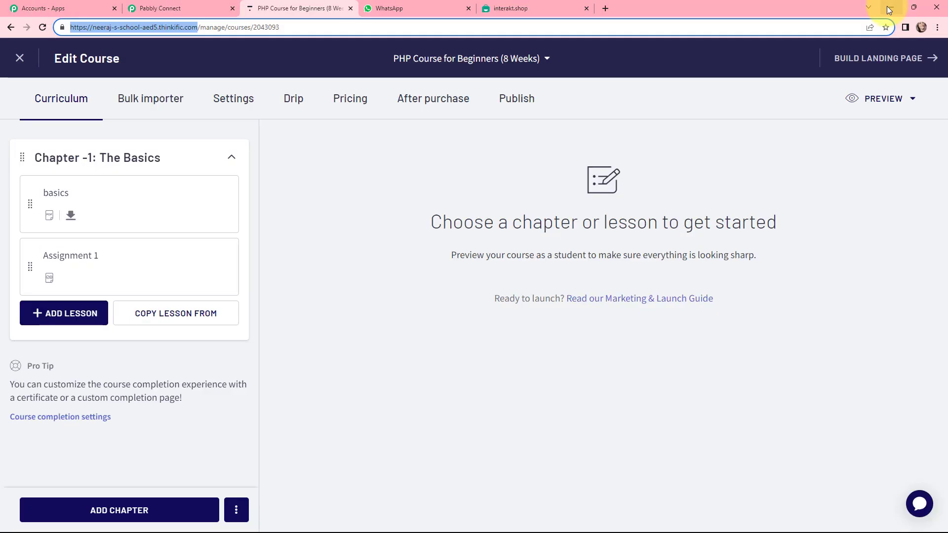
key("ctrl+shift+Tab")
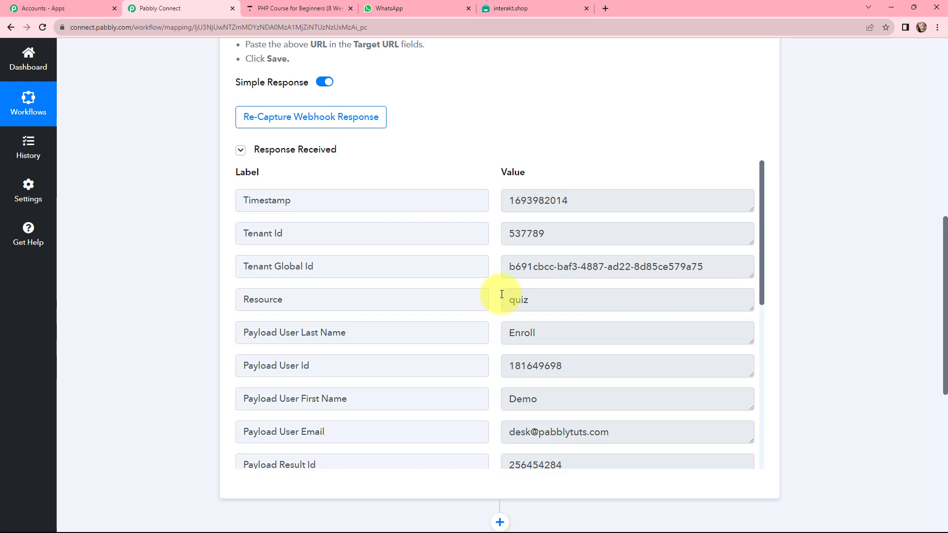
scroll(501, 295, "down", 2)
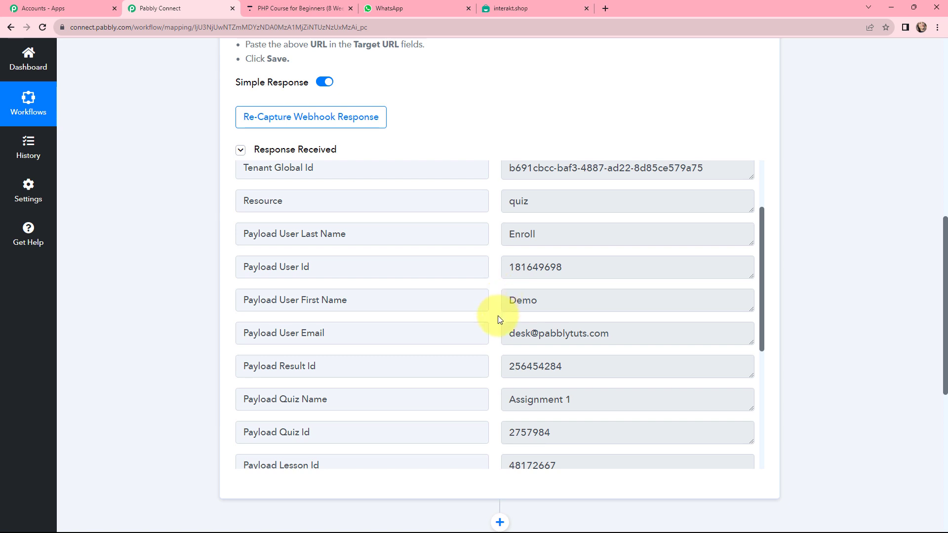
scroll(497, 316, "down", 2)
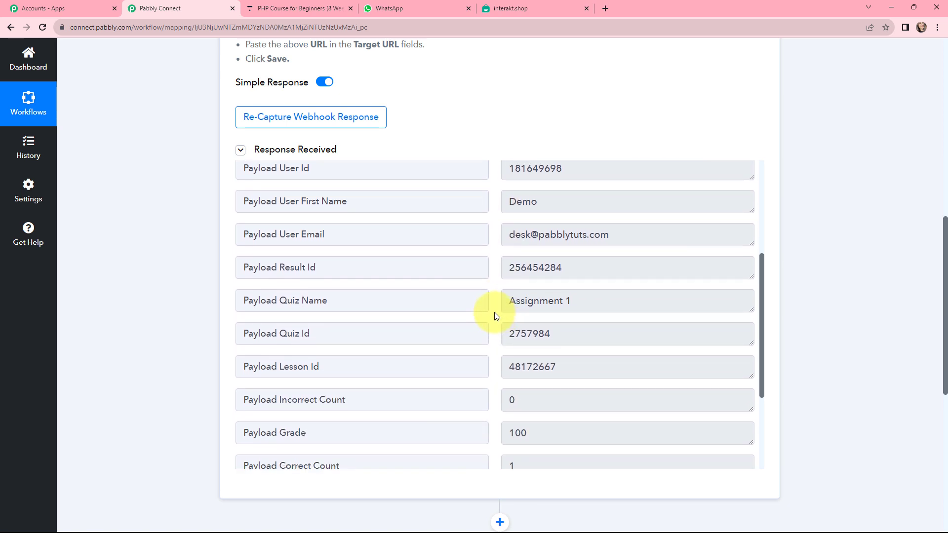
scroll(496, 316, "down", 3)
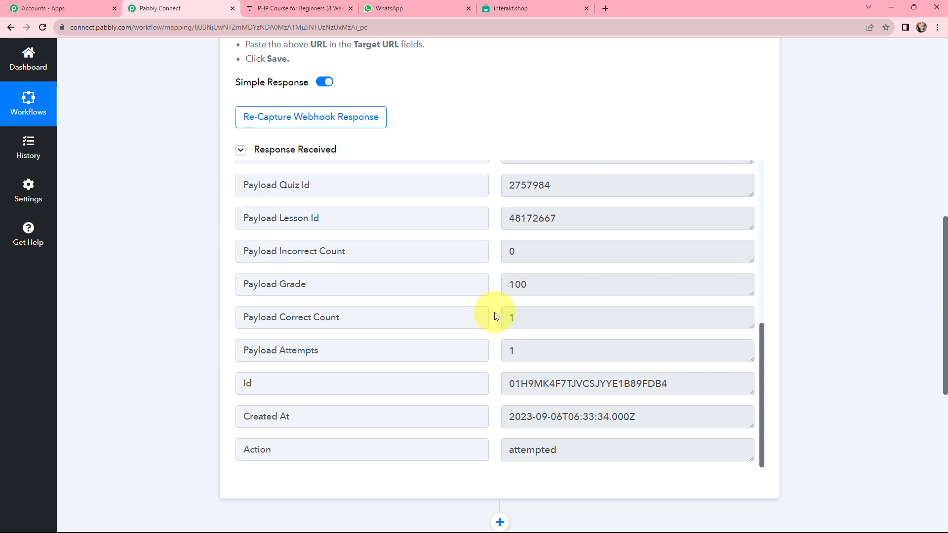
left_click_drag(582, 446, 478, 448)
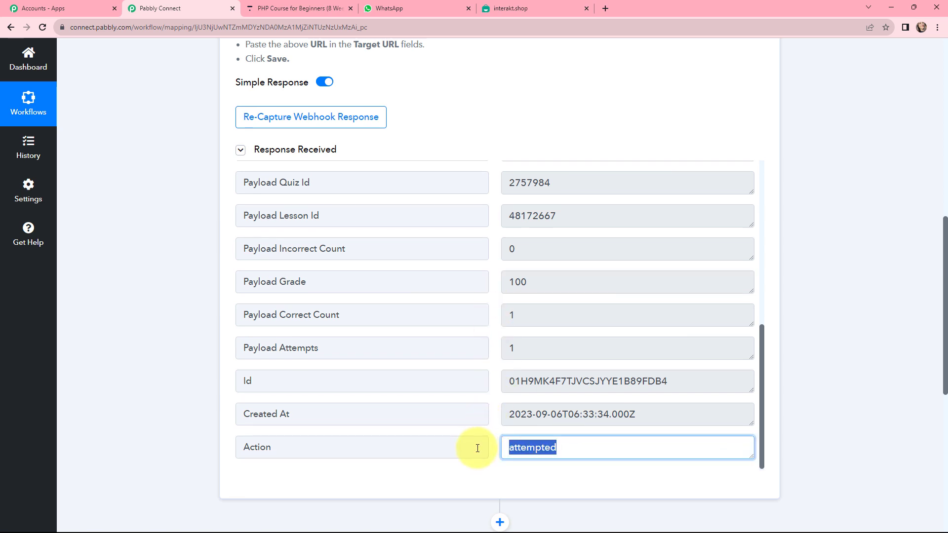
left_click(814, 291)
scroll(796, 302, "up", 1)
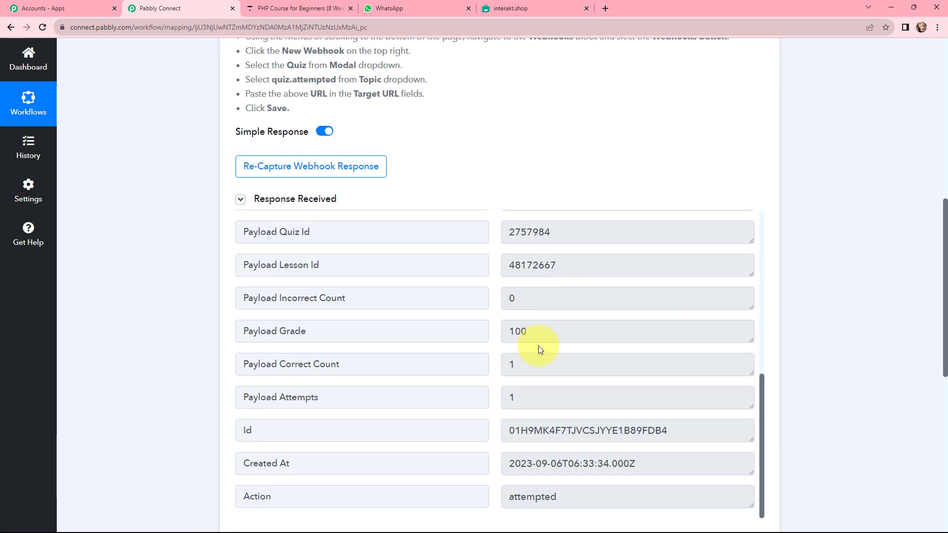
scroll(538, 346, "up", 6)
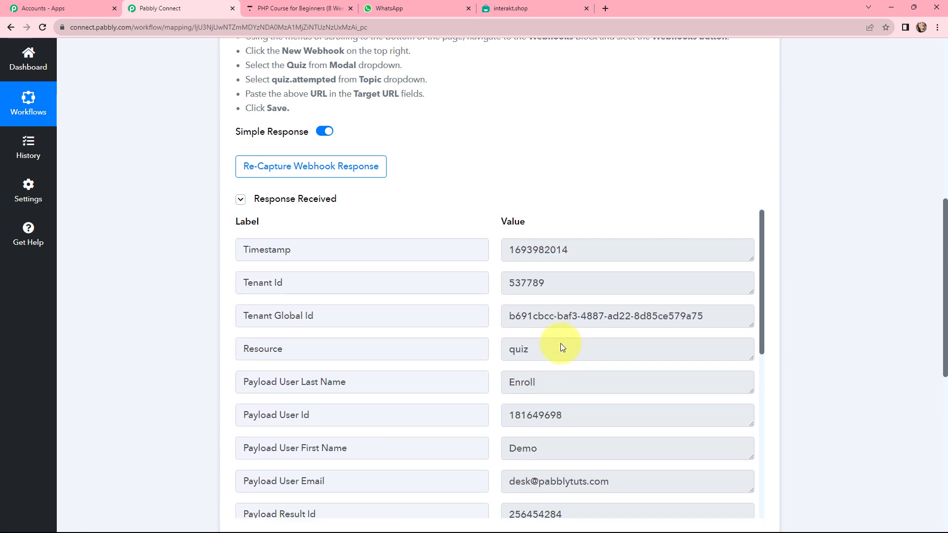
scroll(592, 300, "down", 3)
scroll(593, 300, "down", 2)
scroll(592, 303, "down", 2)
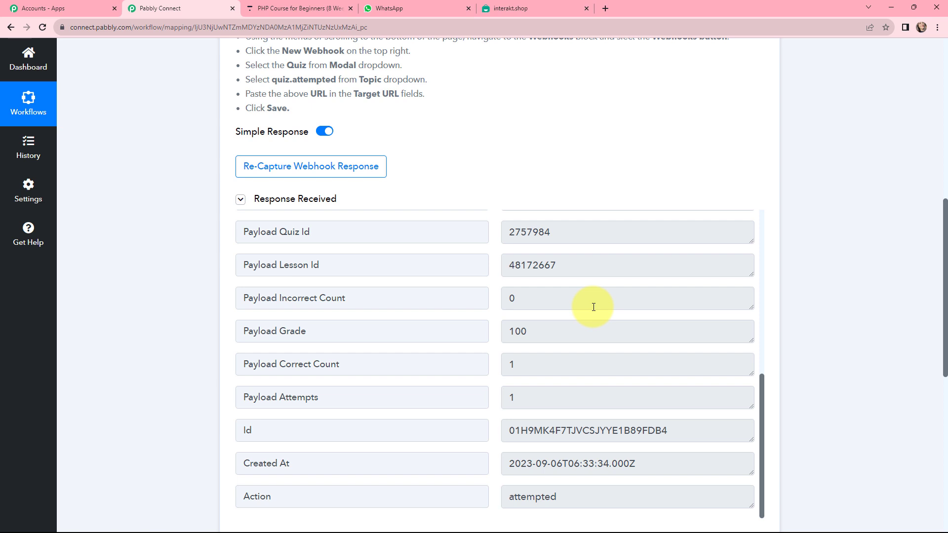
scroll(489, 181, "down", 2)
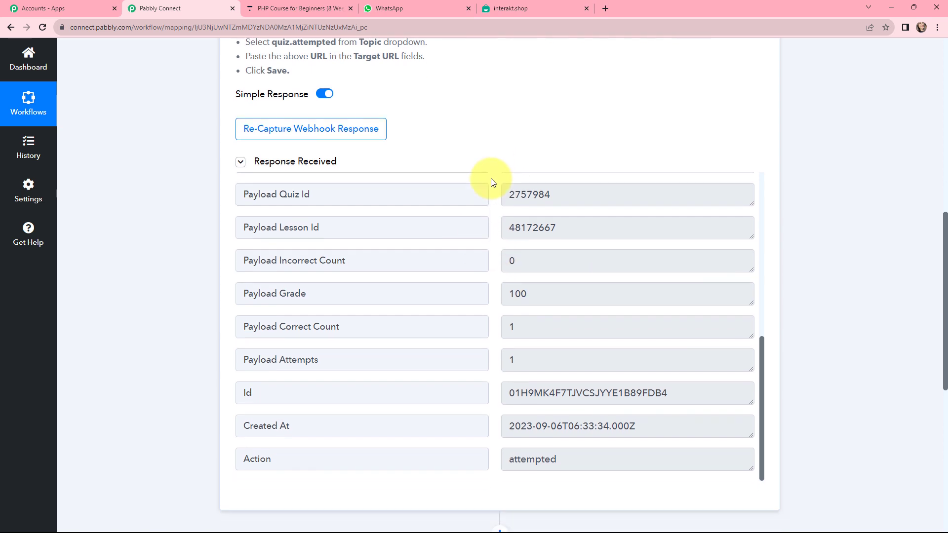
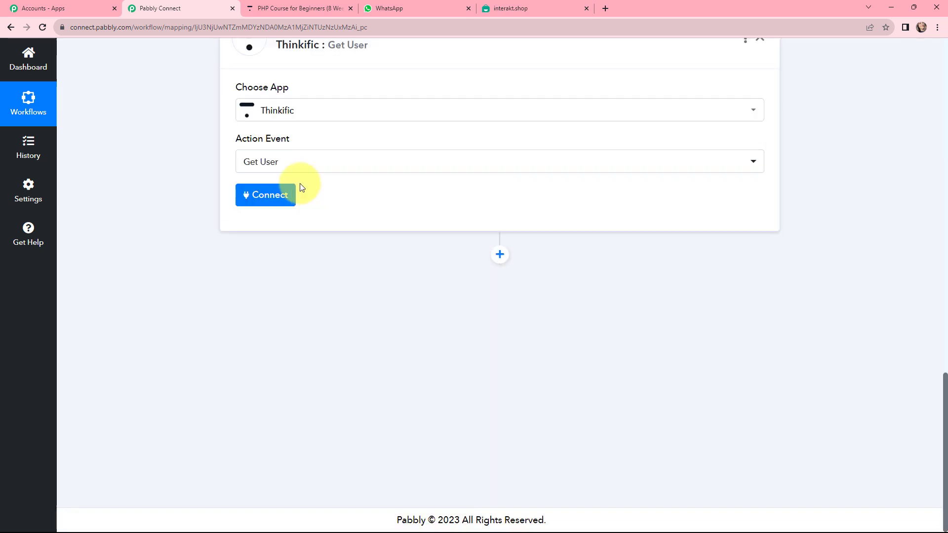
- Connect the Get User action to Thinkific with the existing connection Thinkific #1 and save it
left_click(270, 198)
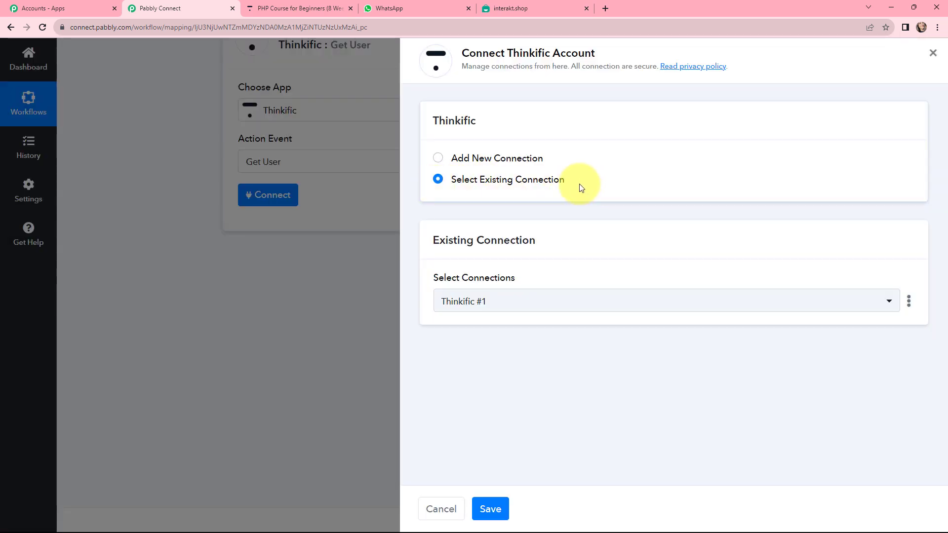
left_click(437, 158)
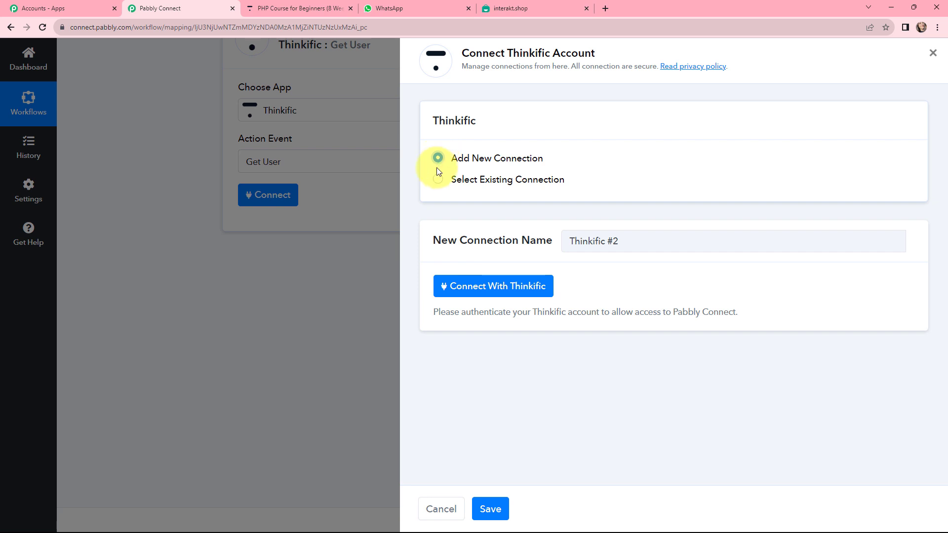
left_click(438, 181)
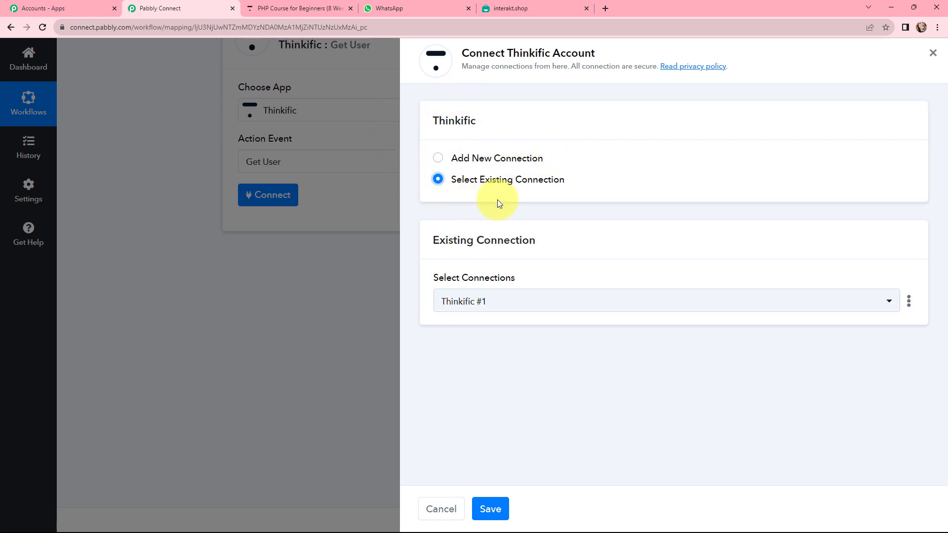
left_click(490, 508)
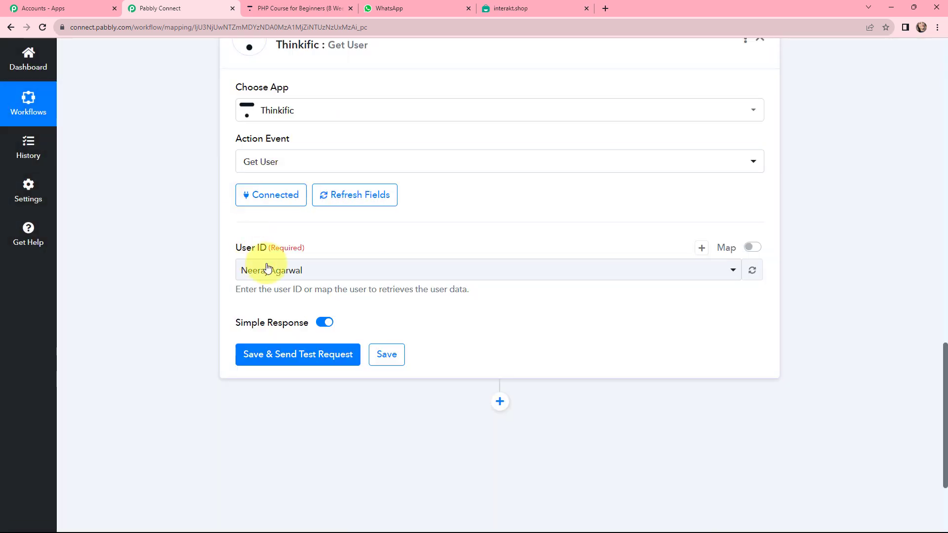
- Look through the users offered for the Get User action's User ID and close the list without changing the selection
scroll(317, 253, "up", 1)
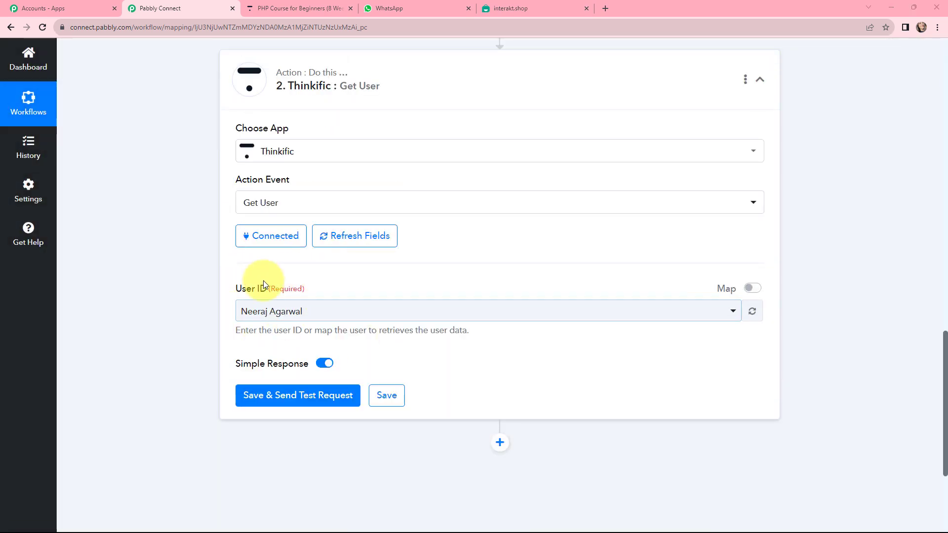
left_click(361, 319)
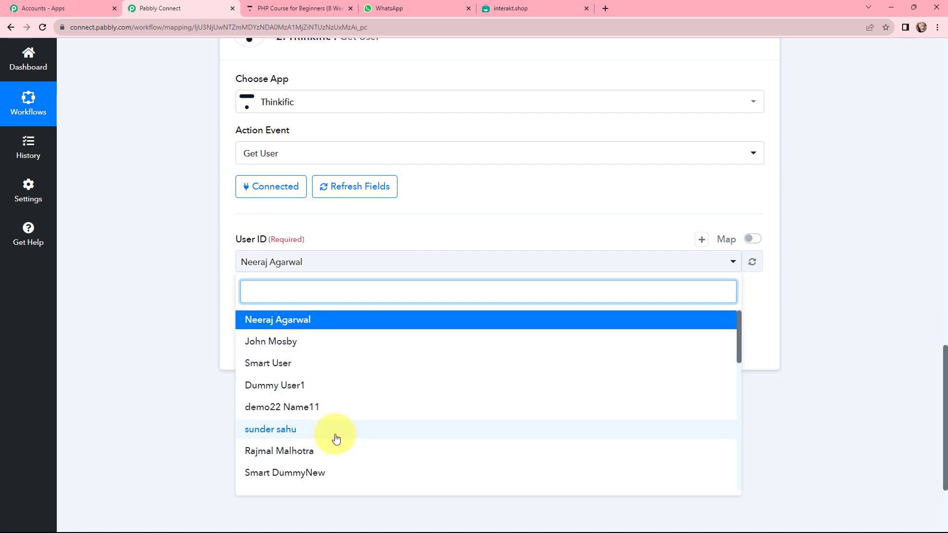
left_click(227, 285)
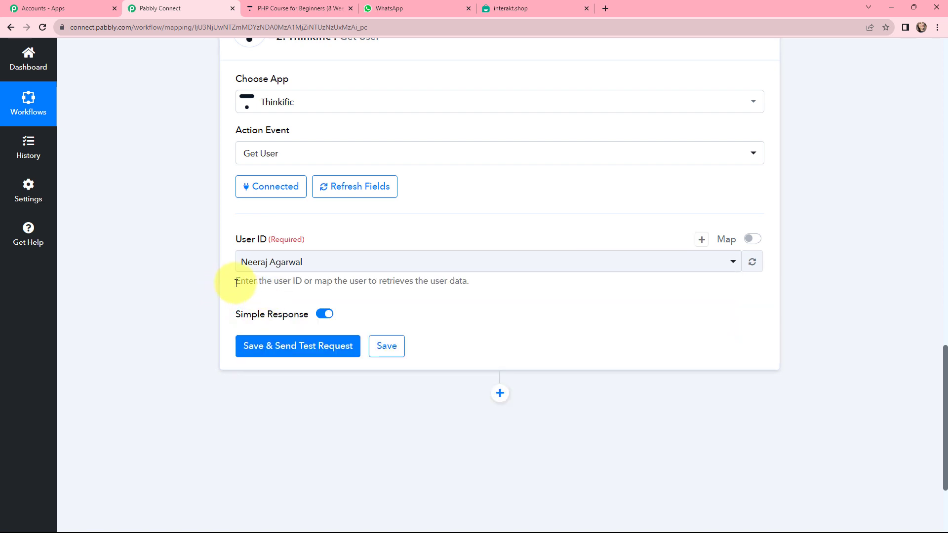
- Read the User ID hint in the Get User action and check the list of selectable users again
left_click_drag(246, 281, 295, 288)
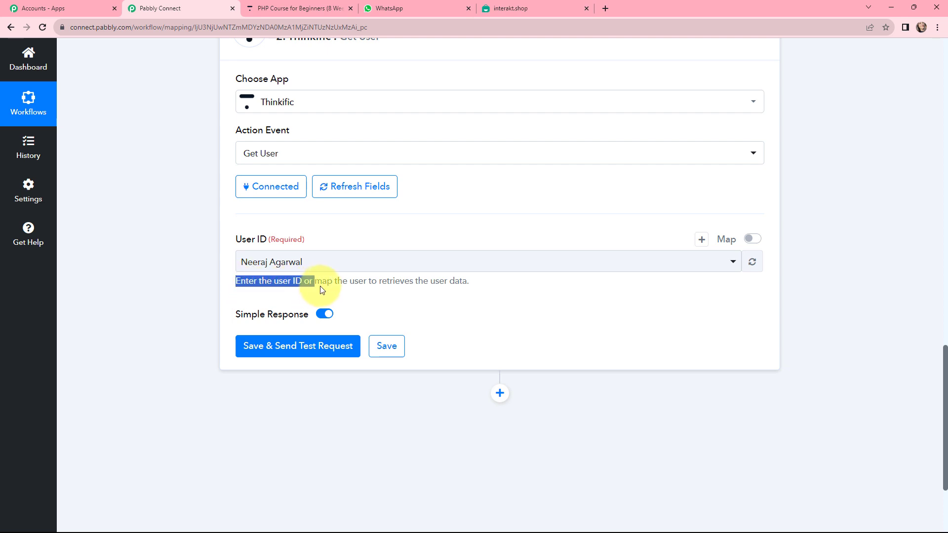
left_click_drag(376, 285, 476, 288)
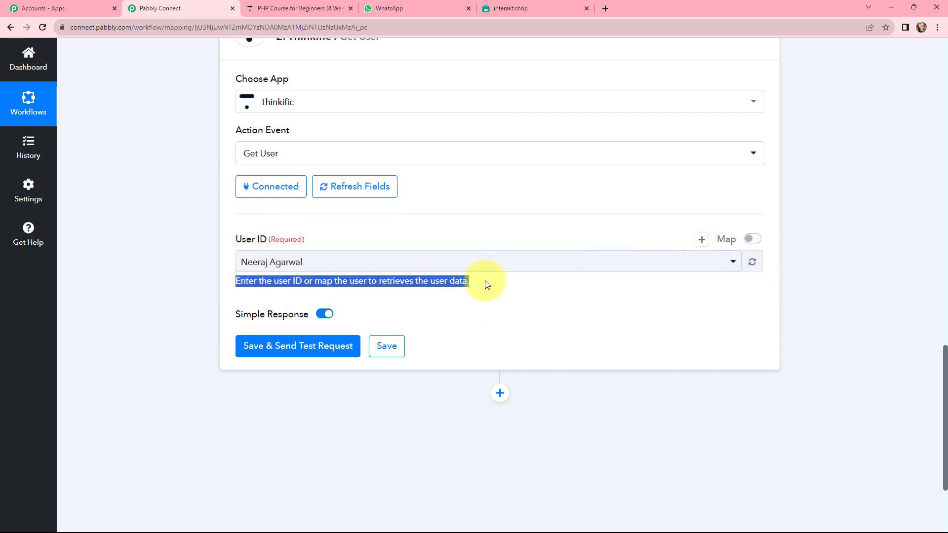
left_click(464, 262)
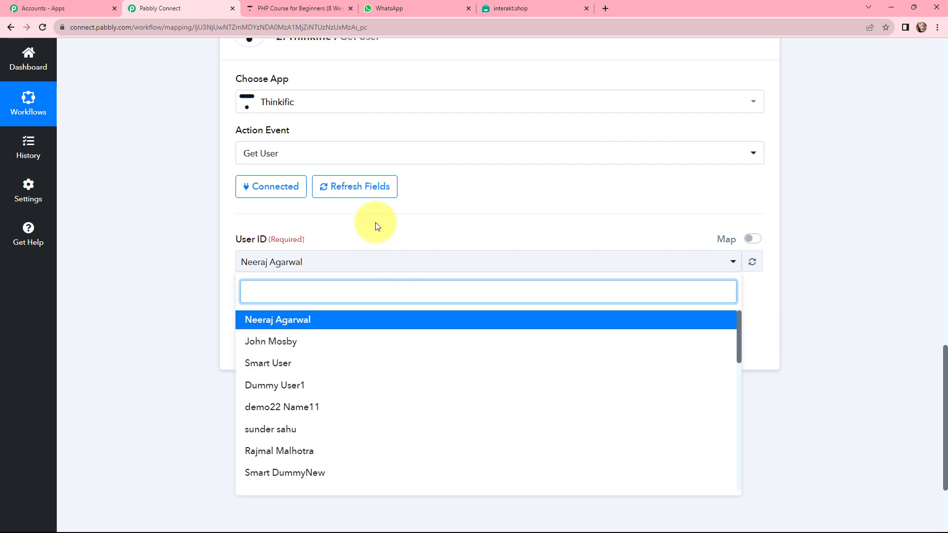
left_click(375, 223)
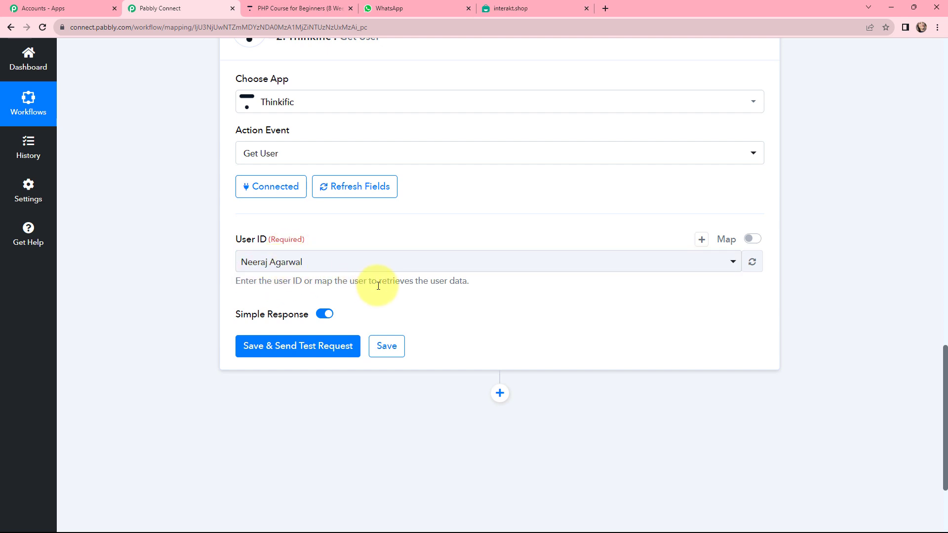
- Map the Get User action's User ID to Payload User Id from the Quiz Completed step, then save and send a test request
scroll(378, 286, "up", 1)
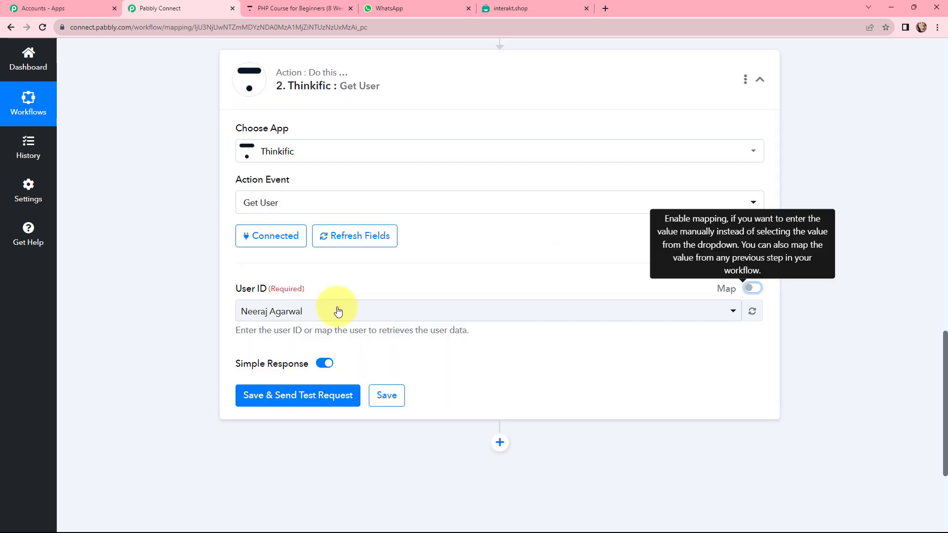
left_click(751, 289)
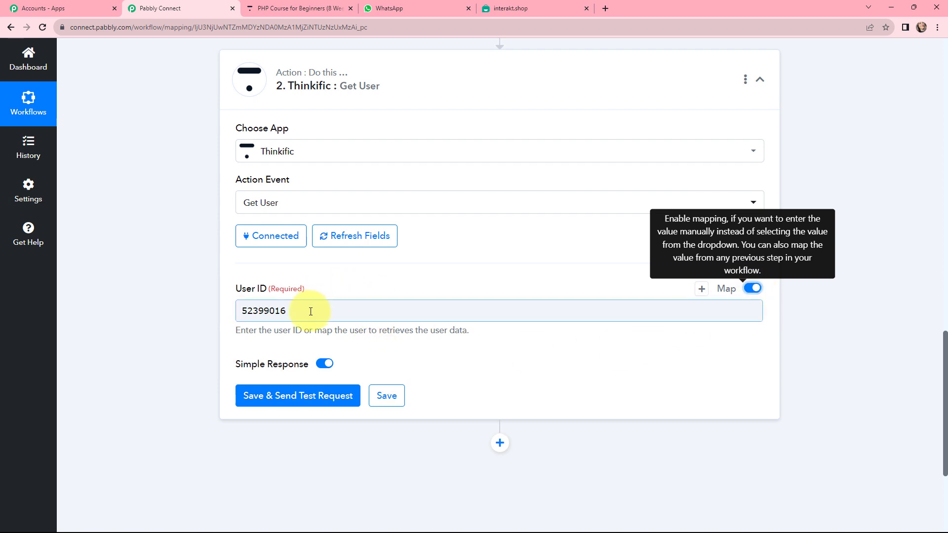
left_click_drag(311, 311, 222, 303)
key("BackSpace")
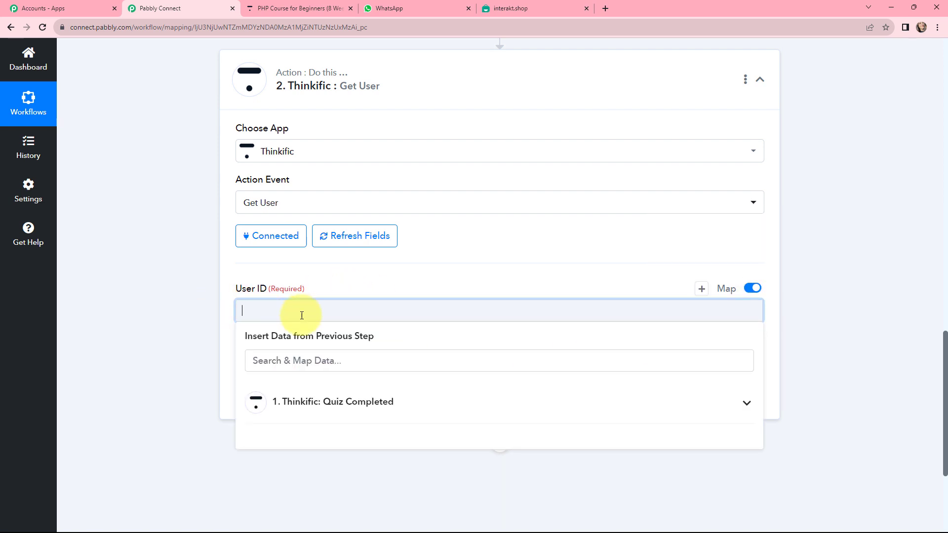
left_click(348, 405)
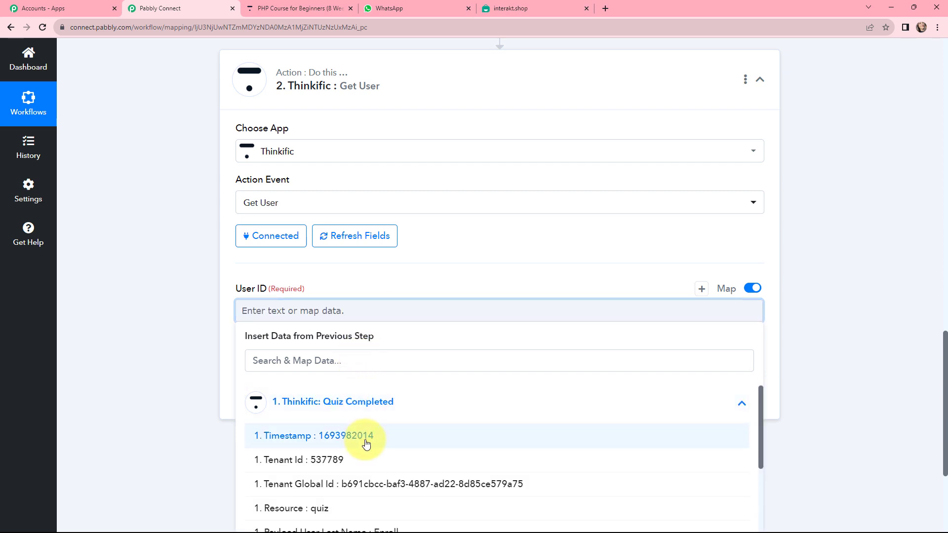
scroll(360, 440, "down", 2)
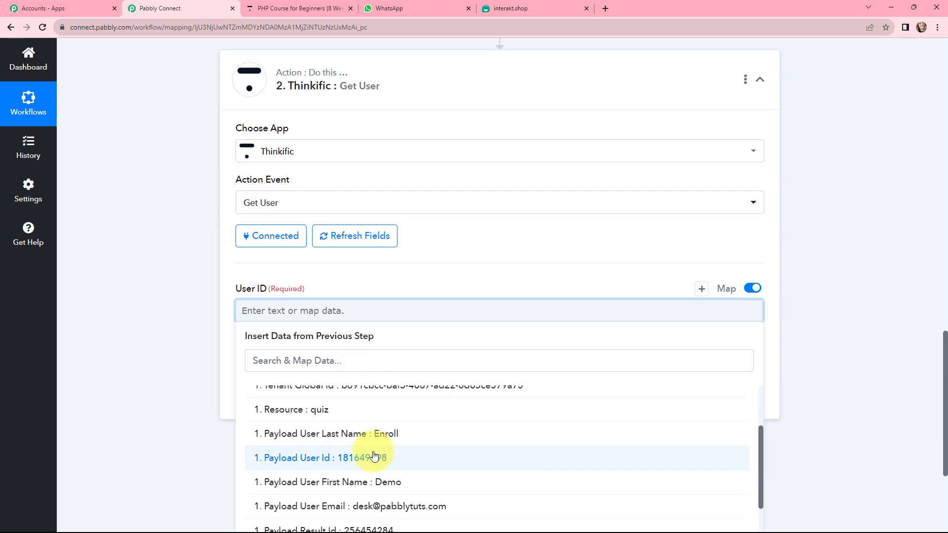
left_click(374, 455)
left_click(366, 285)
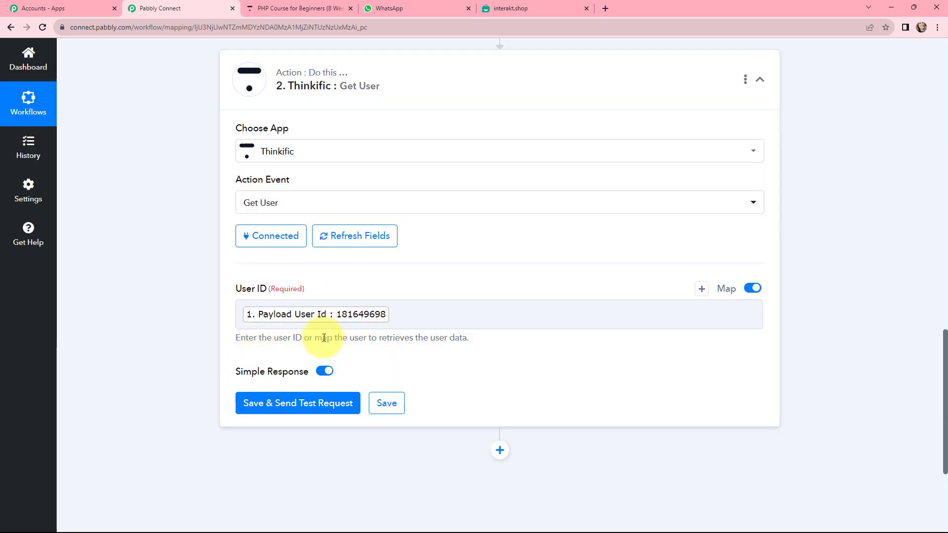
left_click(414, 321)
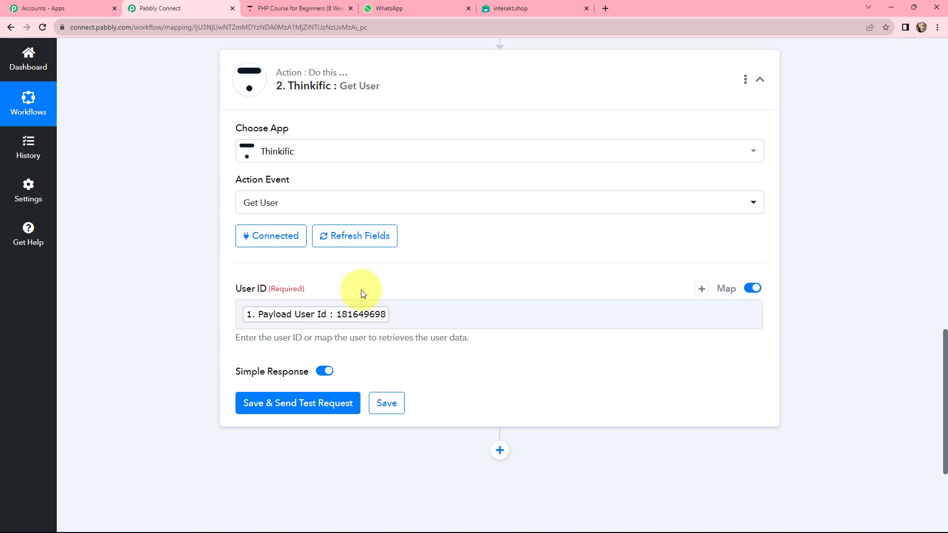
scroll(299, 368, "down", 1)
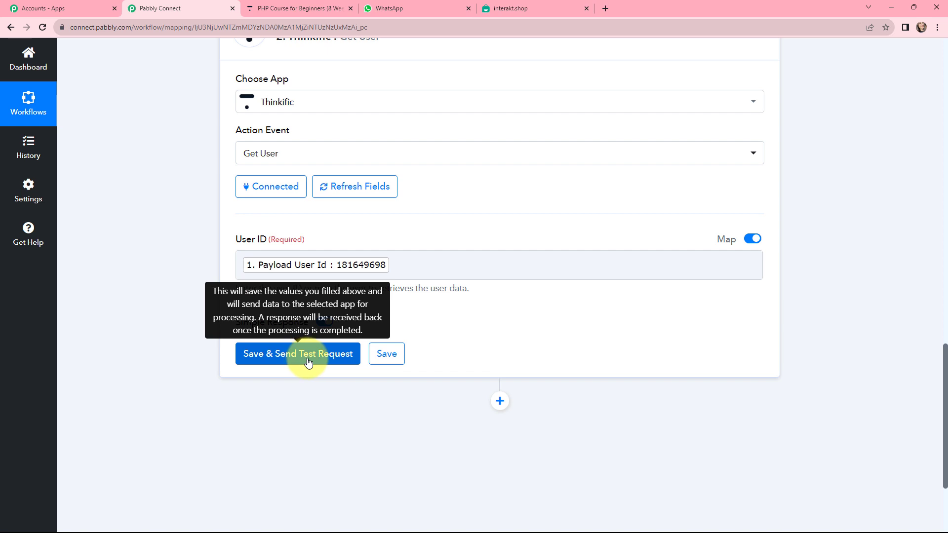
left_click(292, 363)
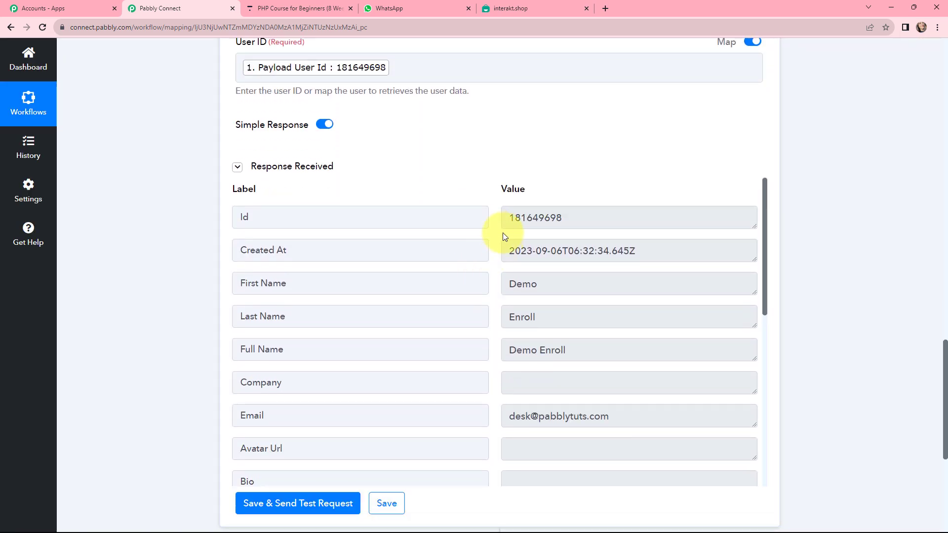
- Examine the Get User response, from the user's ID, name and email fields to the custom profile fields holding the phone number
left_click_drag(510, 216, 580, 216)
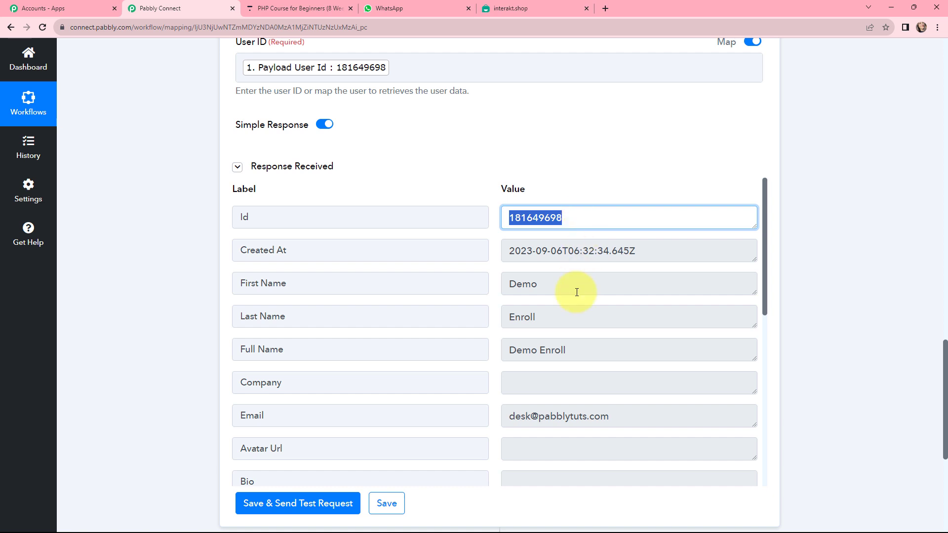
left_click(499, 263)
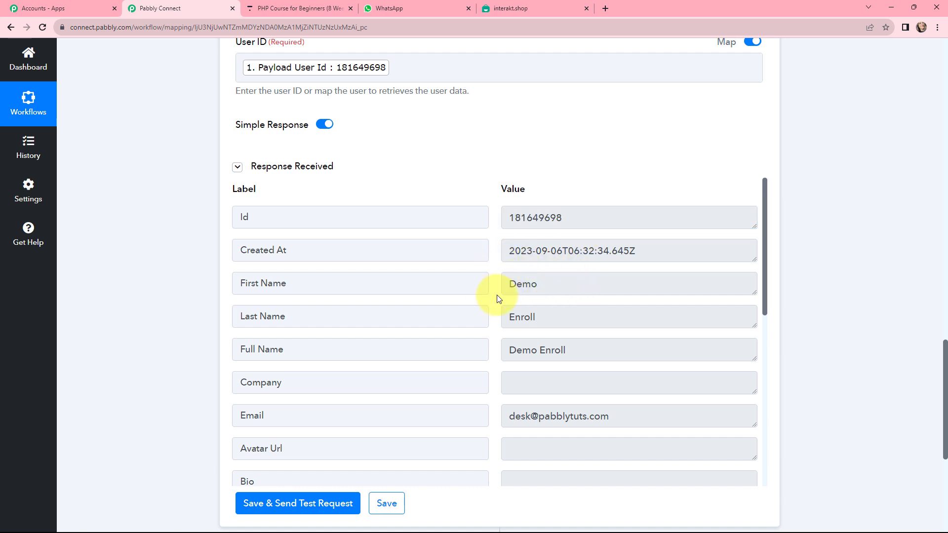
scroll(497, 296, "down", 5)
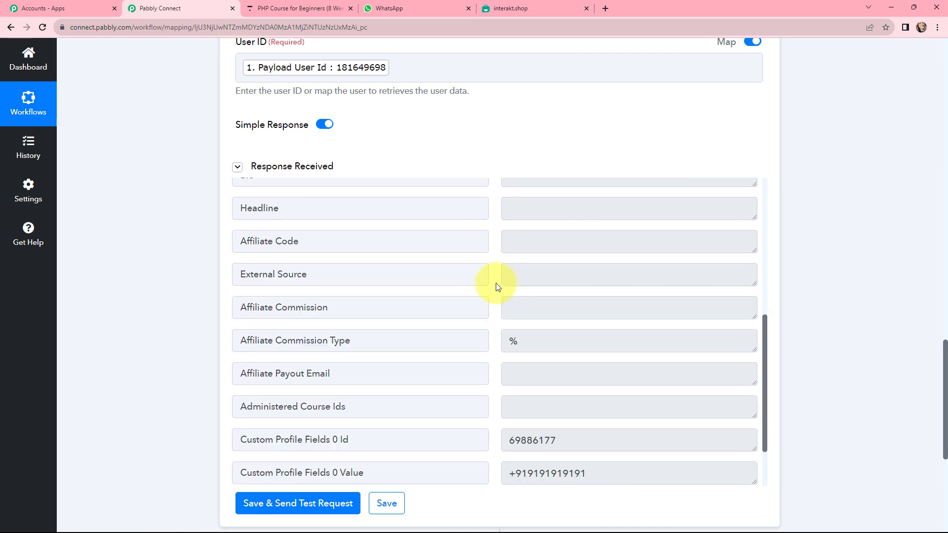
scroll(498, 287, "down", 3)
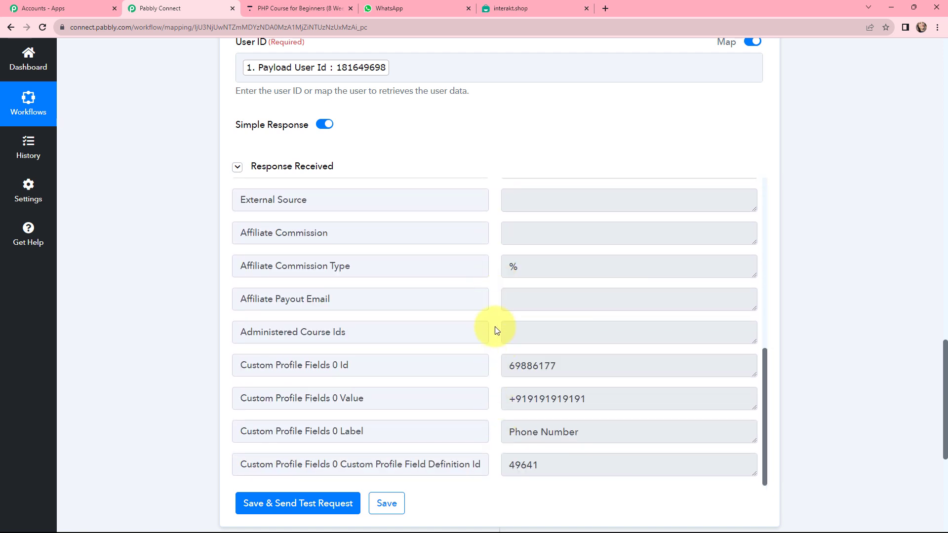
scroll(497, 331, "down", 2)
scroll(494, 330, "up", 3)
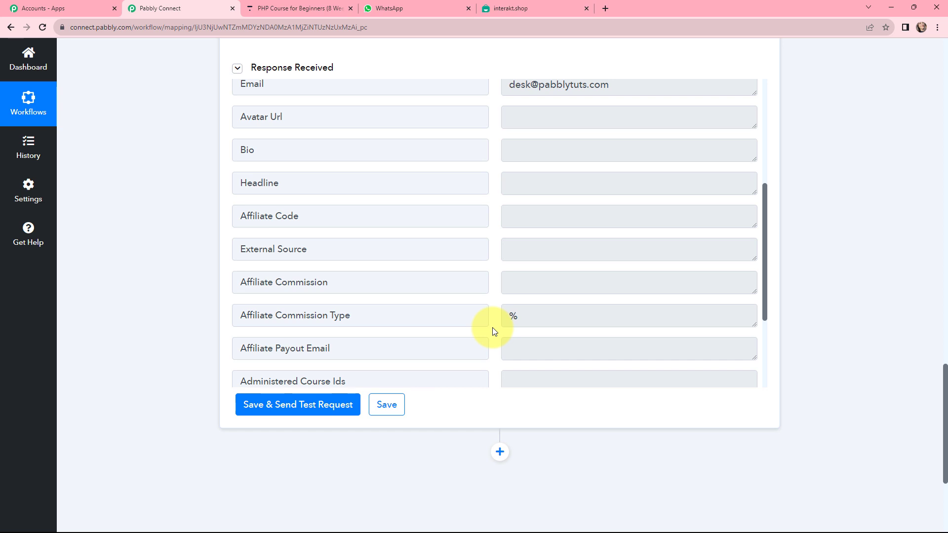
scroll(494, 331, "up", 3)
scroll(595, 384, "down", 5)
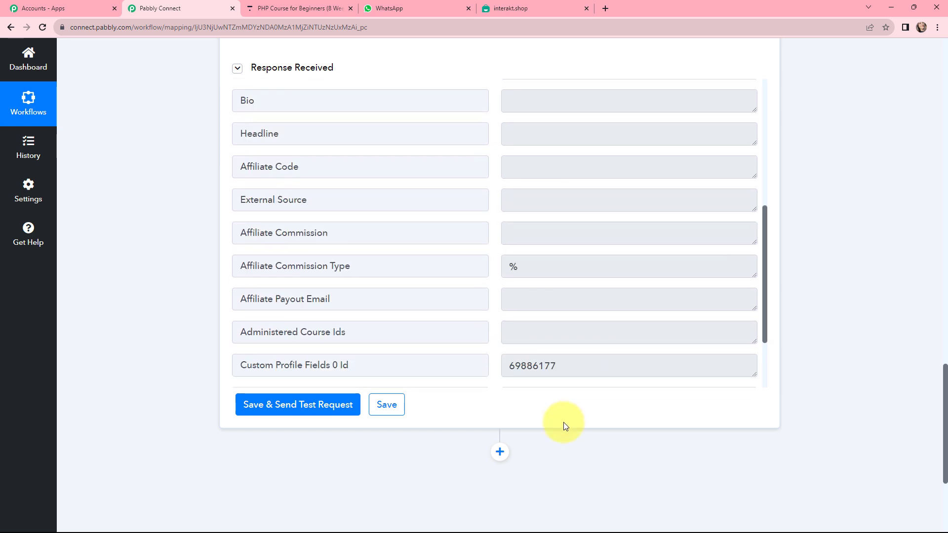
- Add an Interakt action with the Send WhatsApp Template Message event after Get User and open its account connection settings
scroll(565, 426, "down", 4)
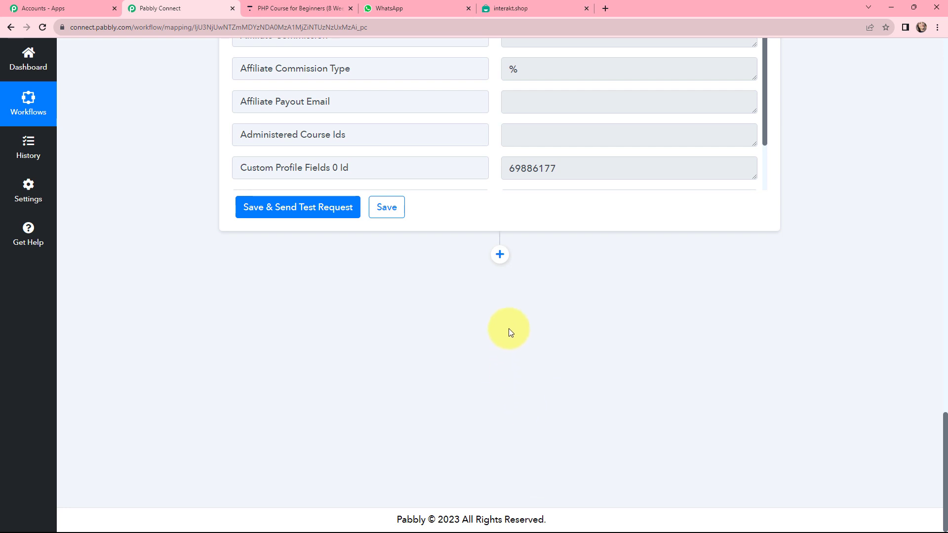
left_click(500, 255)
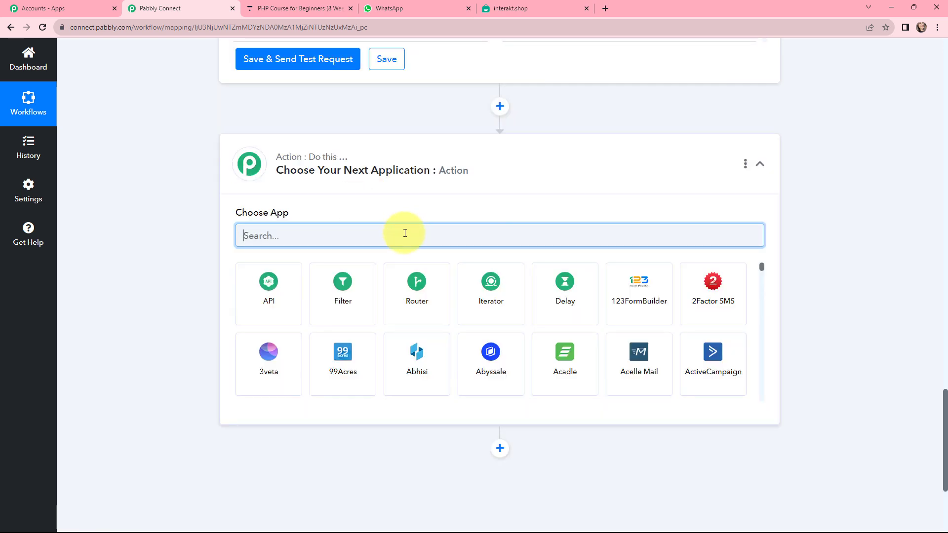
type("int")
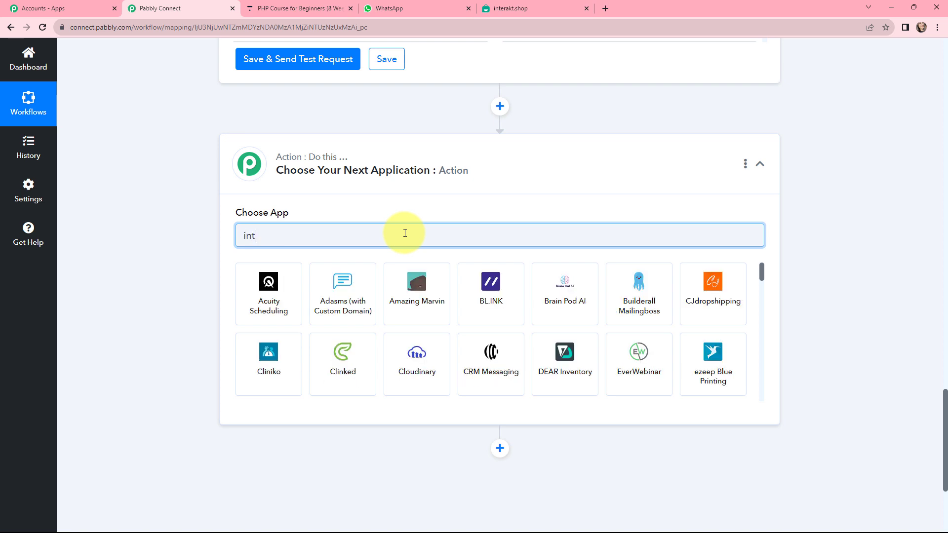
type("er")
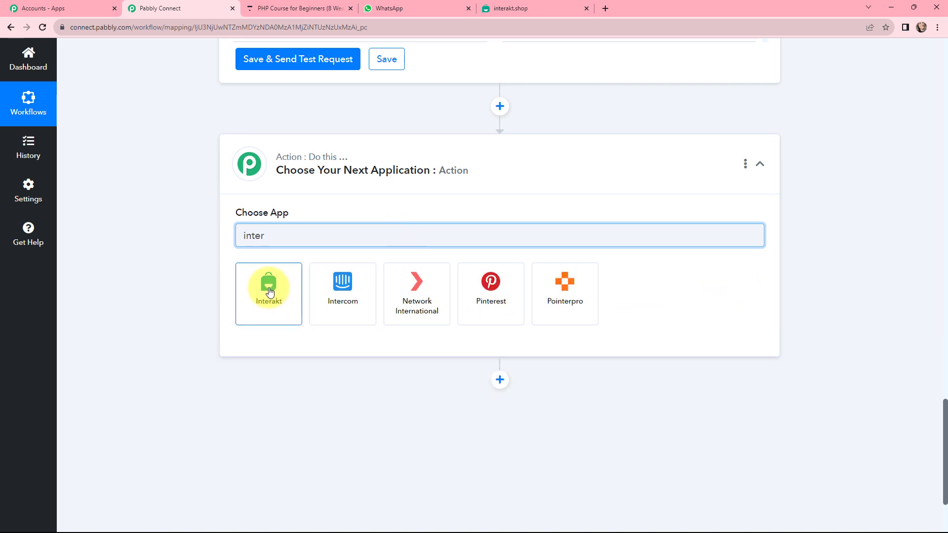
left_click(269, 289)
left_click(275, 287)
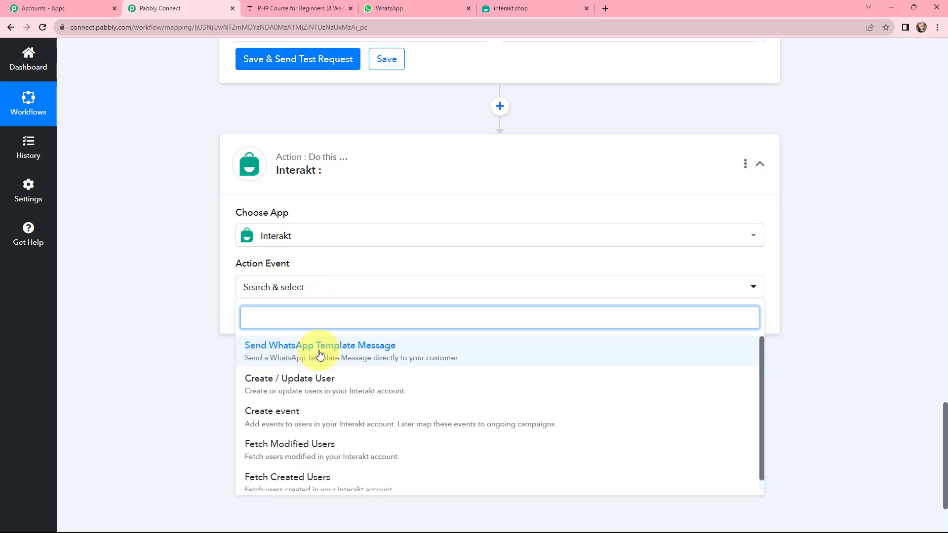
left_click(413, 351)
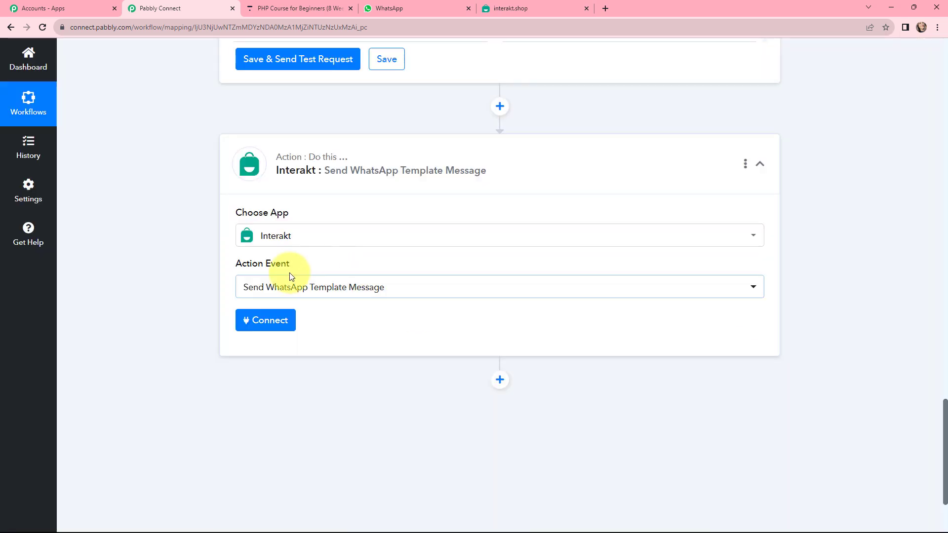
left_click(265, 323)
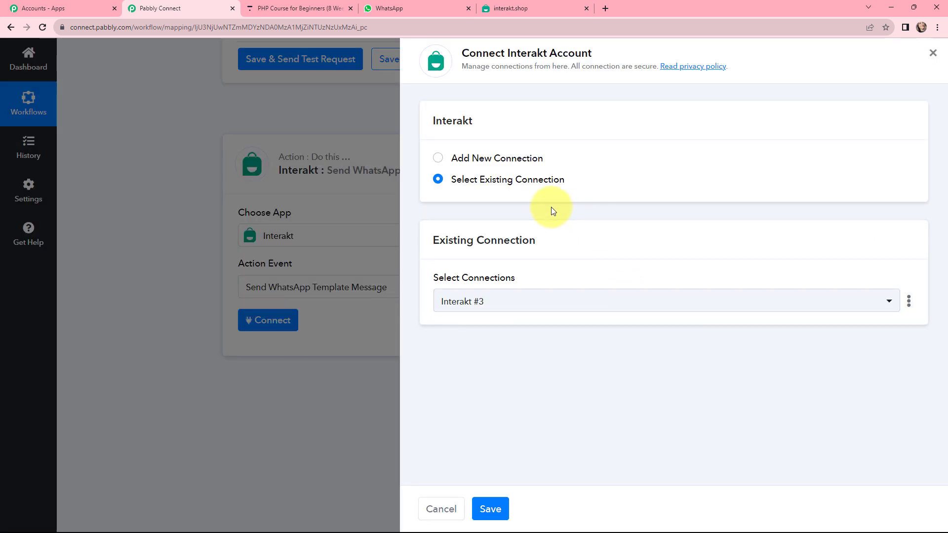
- Check what a new Interakt connection requires, locate the Secret Key in Interakt's Developer Setting page, and return to Pabbly Connect
left_click(437, 159)
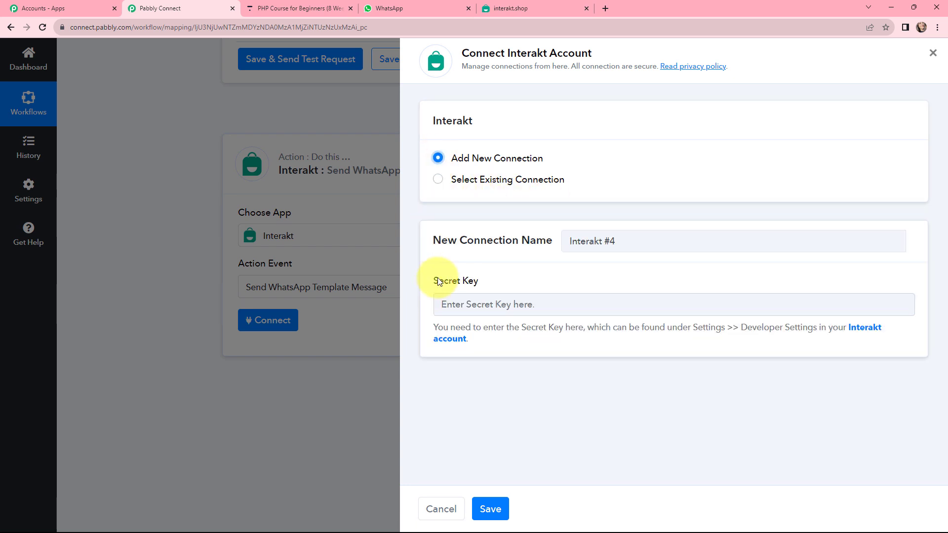
left_click_drag(435, 281, 487, 284)
left_click(487, 283)
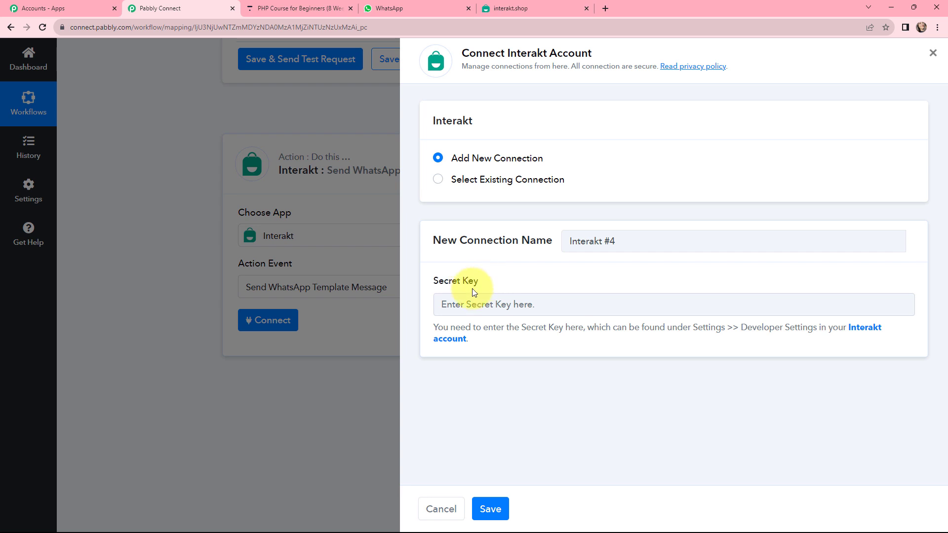
left_click_drag(438, 328, 496, 351)
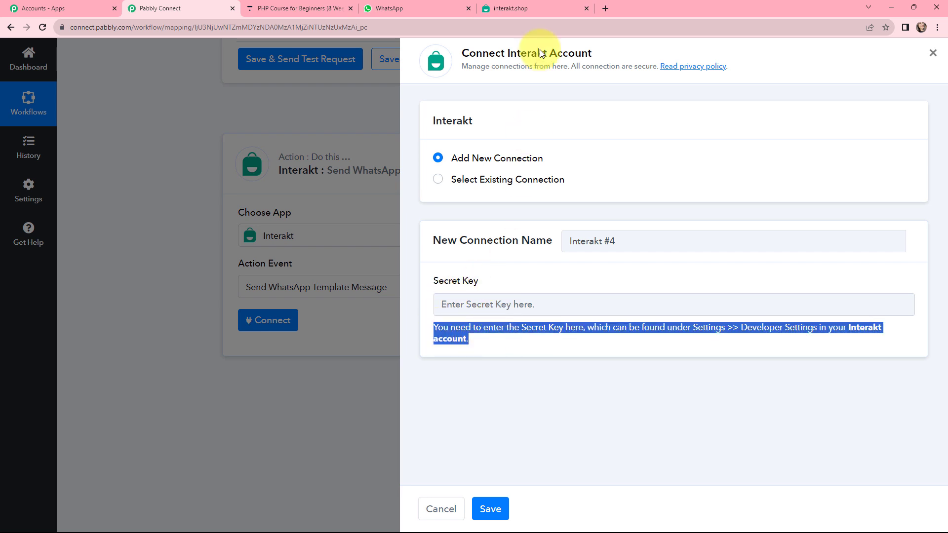
left_click(543, 8)
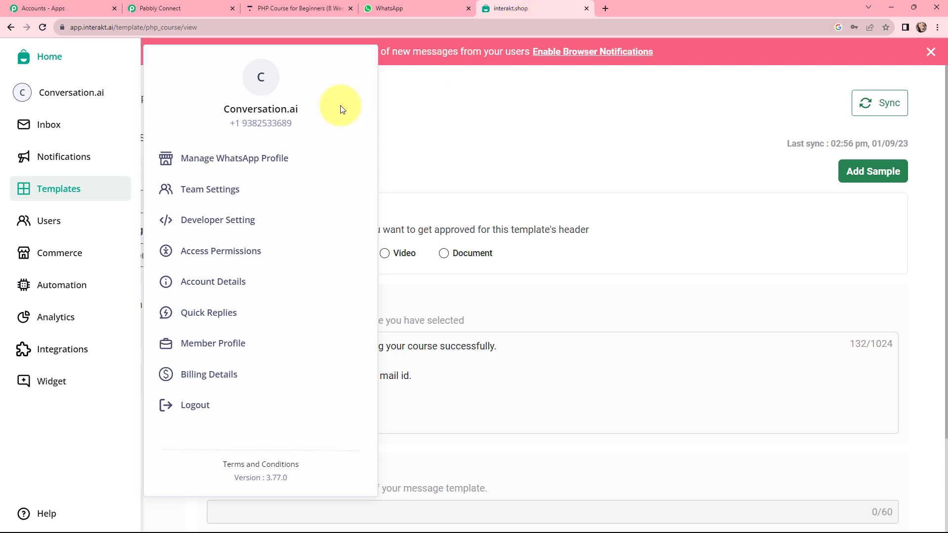
left_click(214, 219)
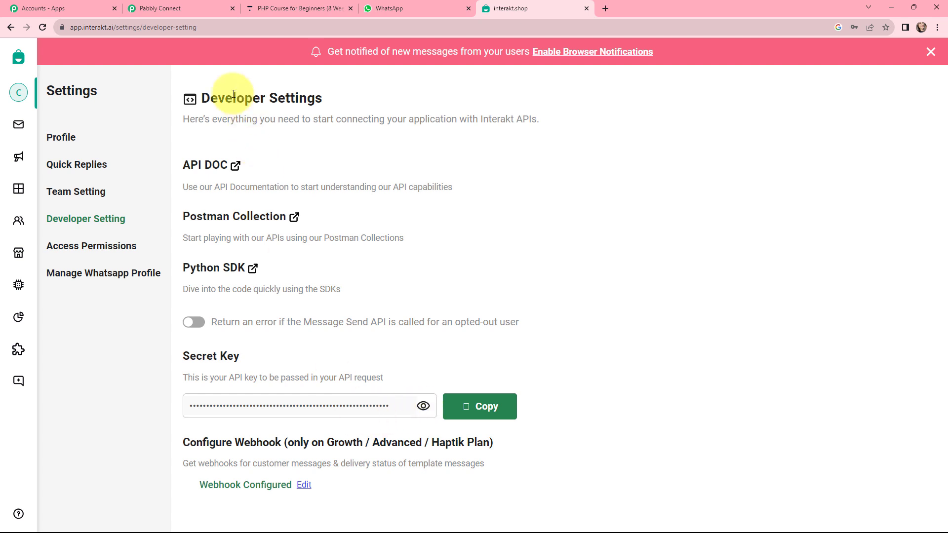
left_click(168, 9)
left_click(463, 306)
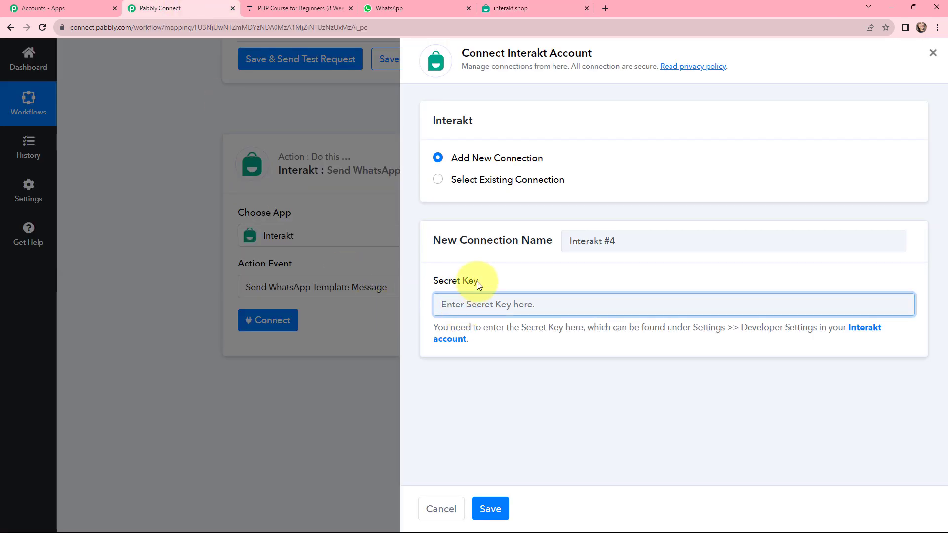
- Connect the Interakt action with the existing connection Interakt #3, save it and review the message fields
left_click(438, 179)
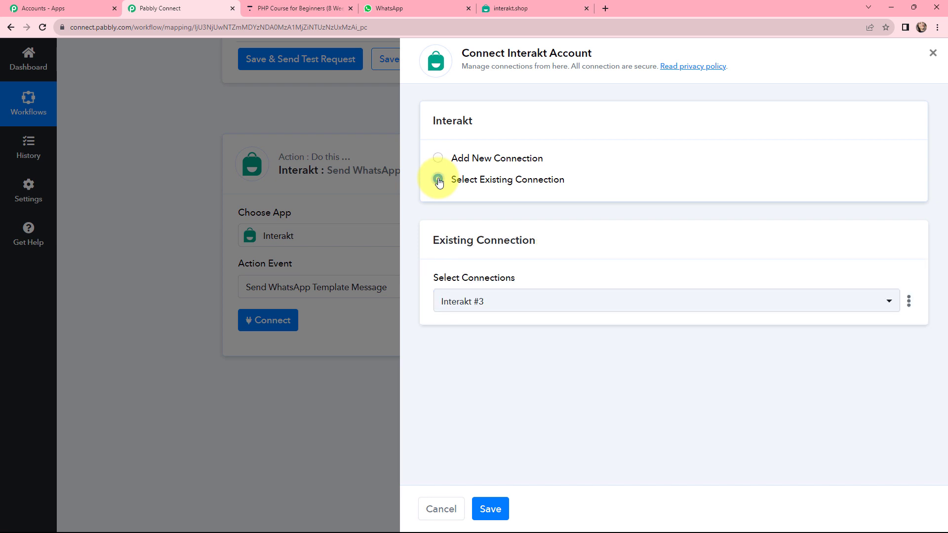
left_click(490, 503)
scroll(494, 375, "down", 2)
scroll(493, 364, "down", 2)
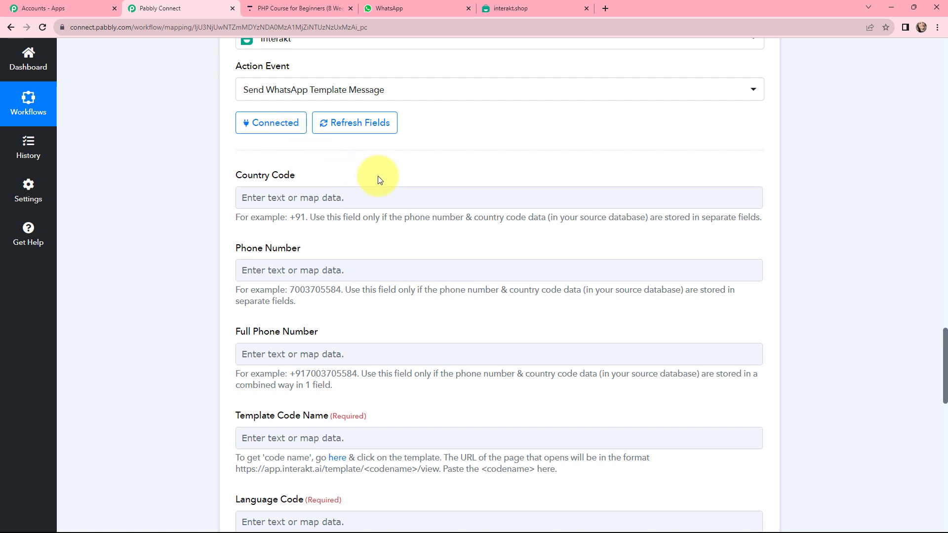
scroll(377, 176, "down", 1)
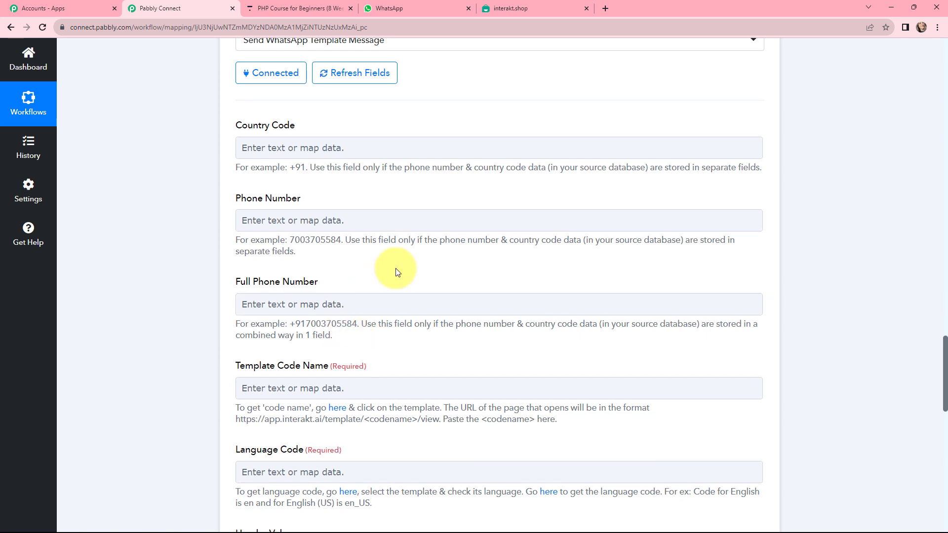
- Map the Full Phone Number field to Custom Profile Fields 0 Value from the Get User step
scroll(394, 268, "down", 2)
left_click(370, 210)
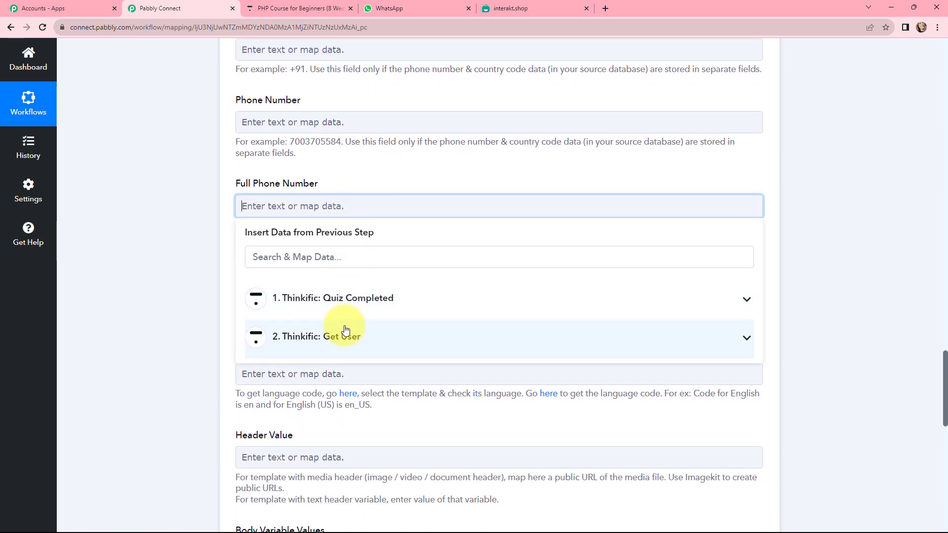
left_click(348, 336)
scroll(365, 375, "down", 6)
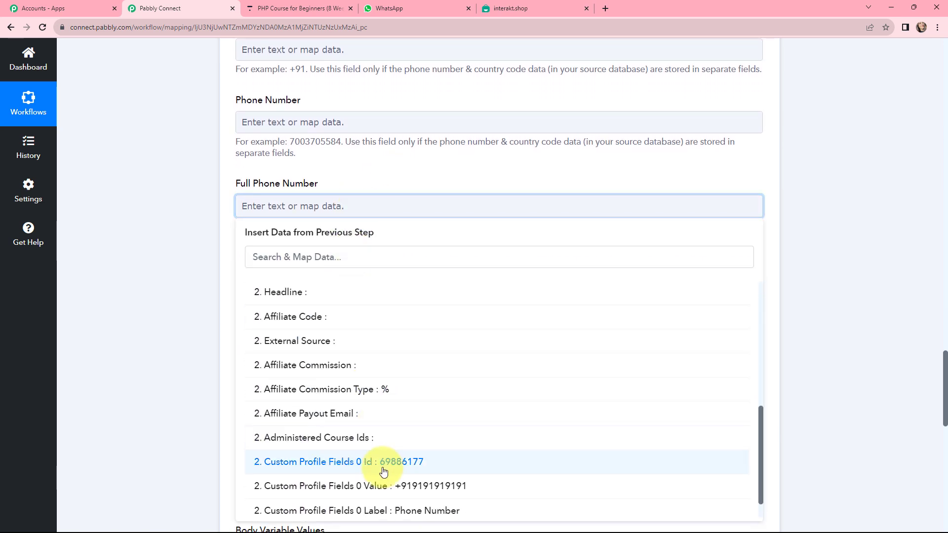
left_click(379, 487)
left_click(371, 174)
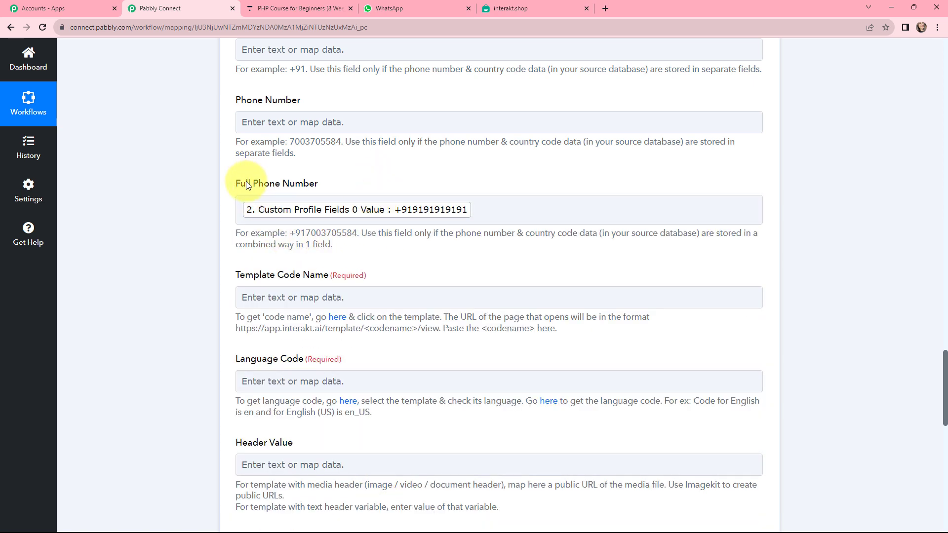
left_click(418, 217)
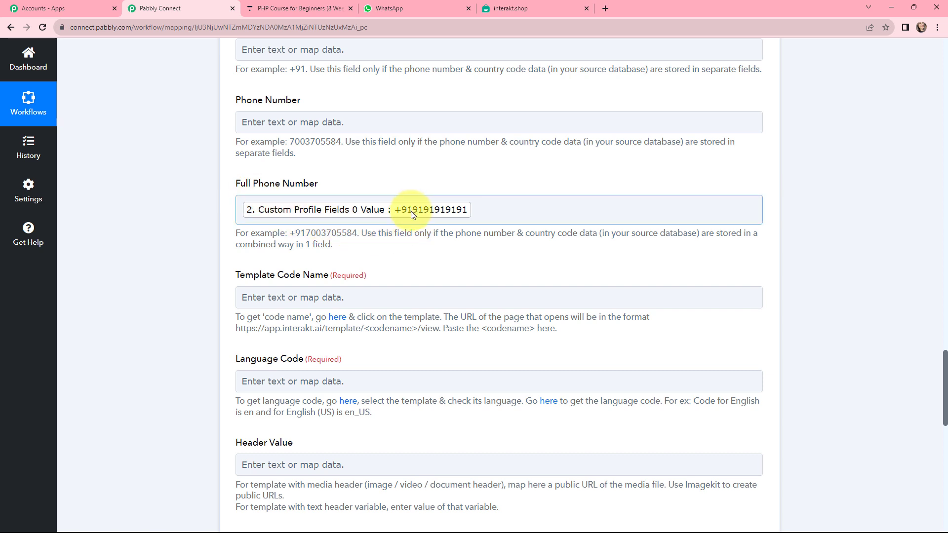
scroll(365, 148, "up", 1)
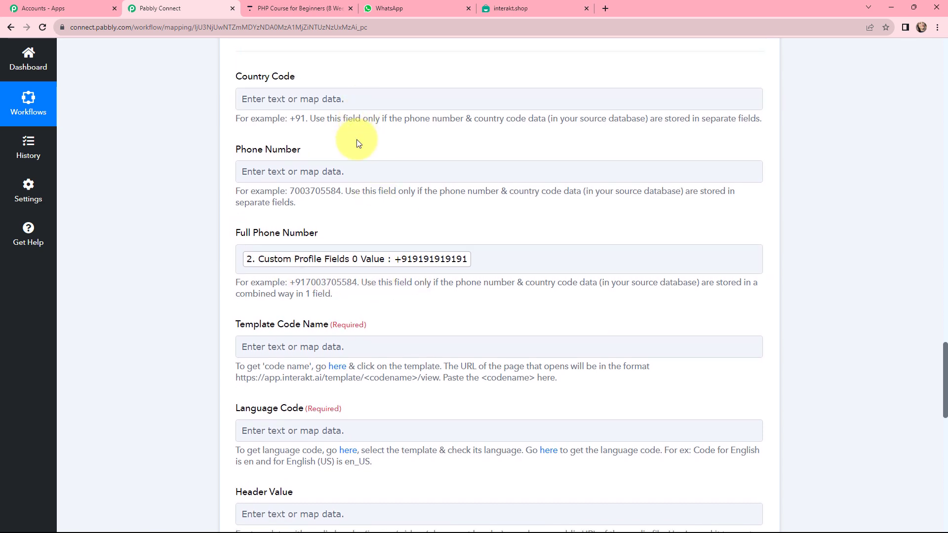
left_click(296, 102)
left_click(389, 167)
scroll(406, 210, "down", 1)
scroll(407, 210, "up", 1)
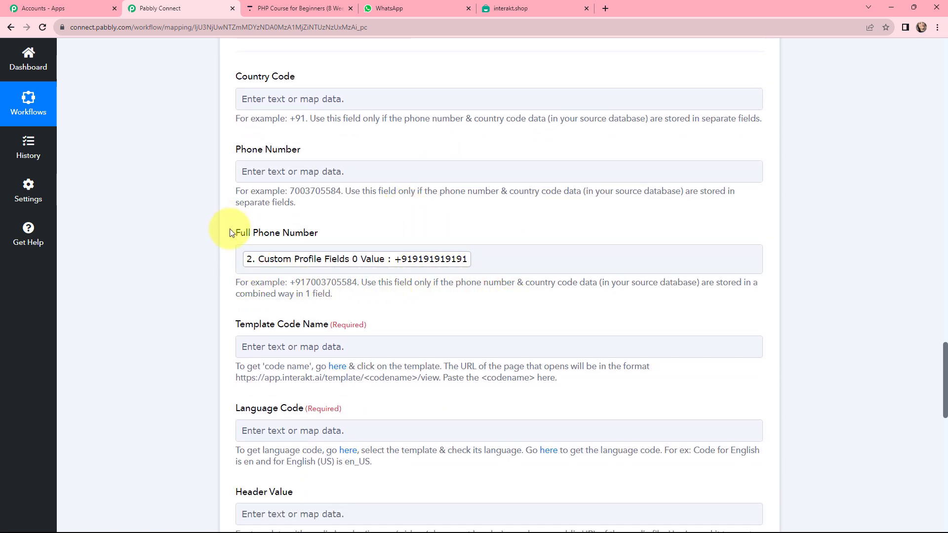
- Switch to Interakt and open the PHP_COURSE template from the WhatsApp templates list to obtain the Template Code Name
scroll(369, 230, "down", 1)
scroll(369, 229, "down", 3)
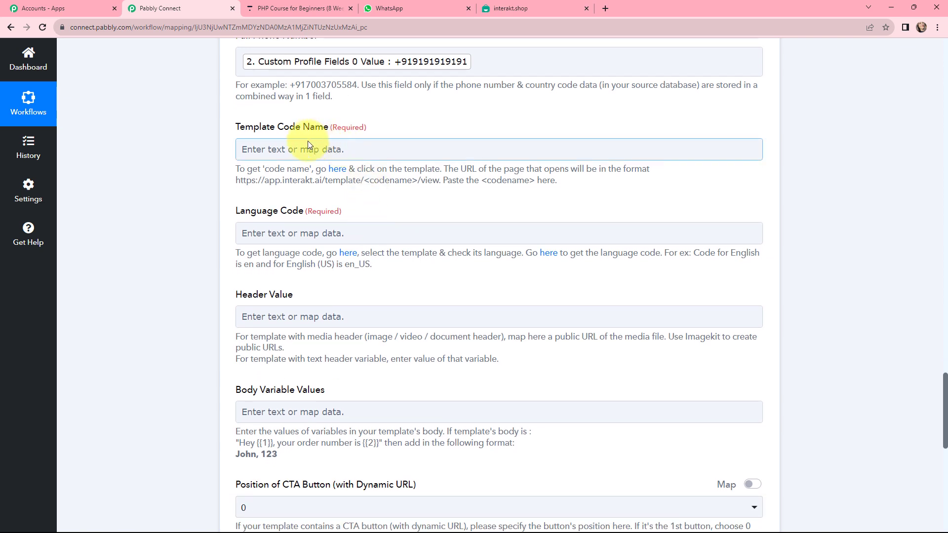
left_click(306, 149)
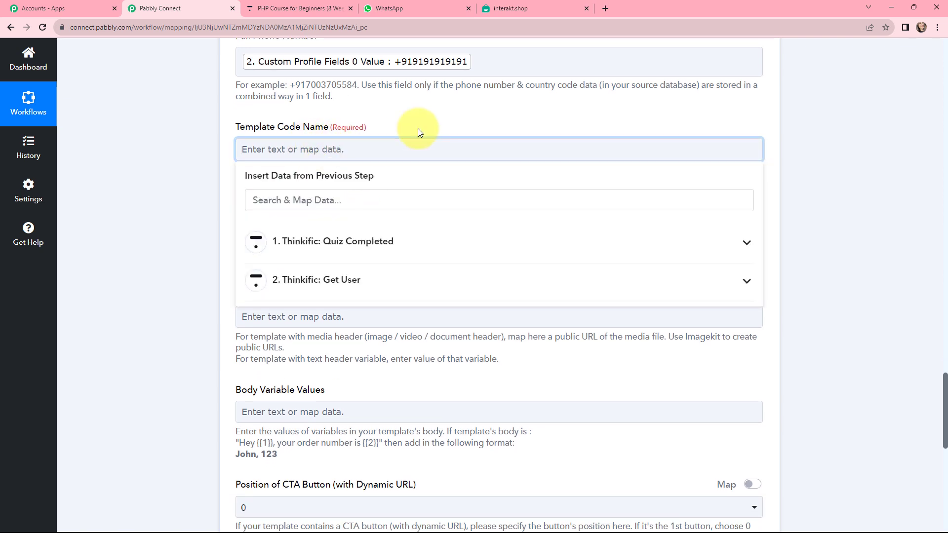
left_click(514, 7)
mouse_move(4, 264)
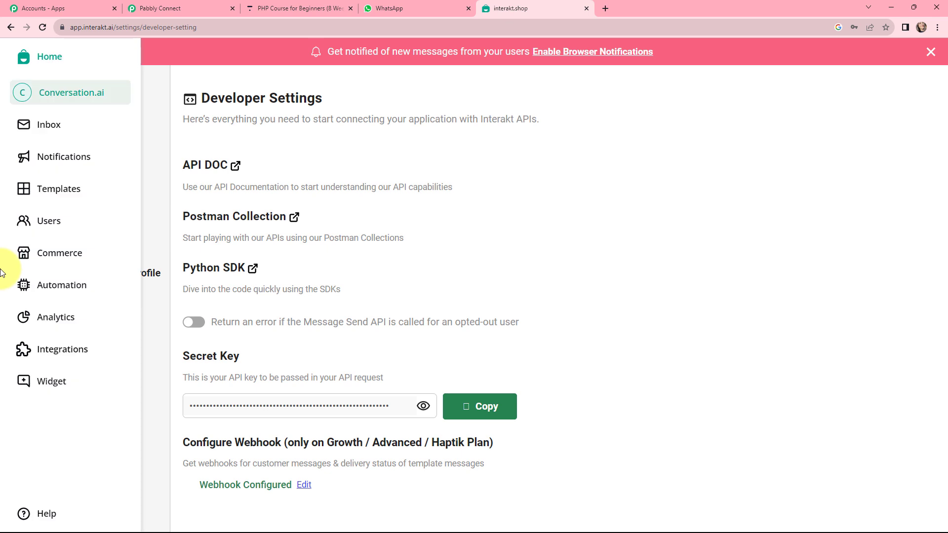
left_click(90, 186)
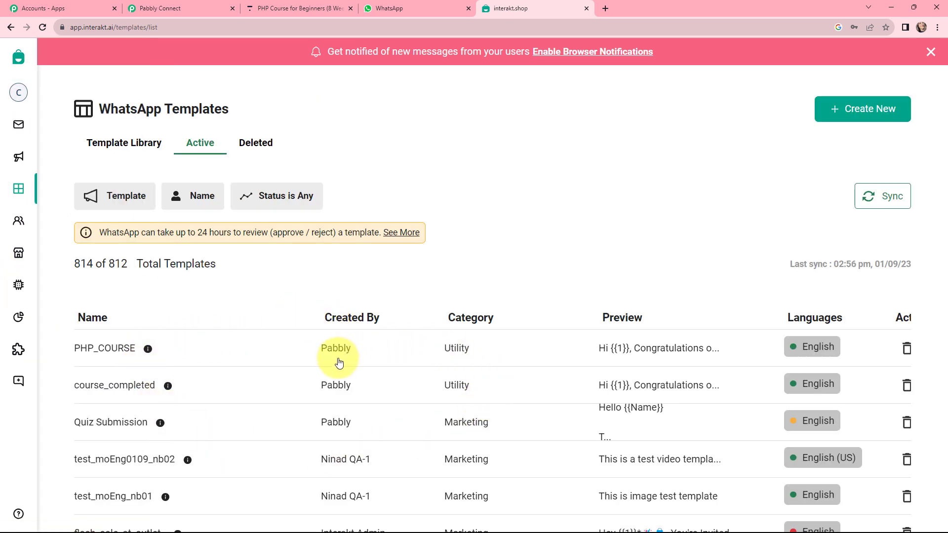
left_click(108, 348)
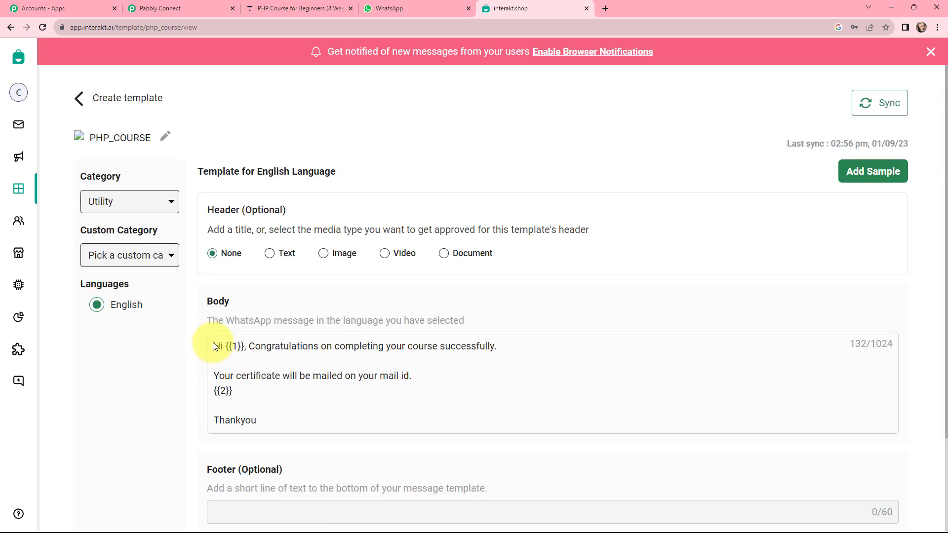
- Copy the code name php_course from the template's URL and enter it as the Template Code Name in Pabbly Connect
left_click_drag(213, 346, 247, 402)
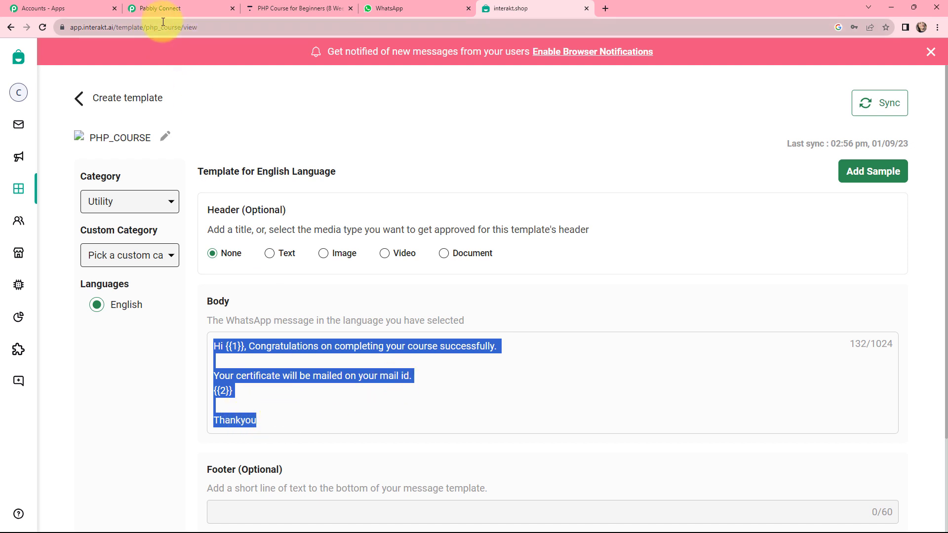
double_click(146, 28)
key("ctrl+c")
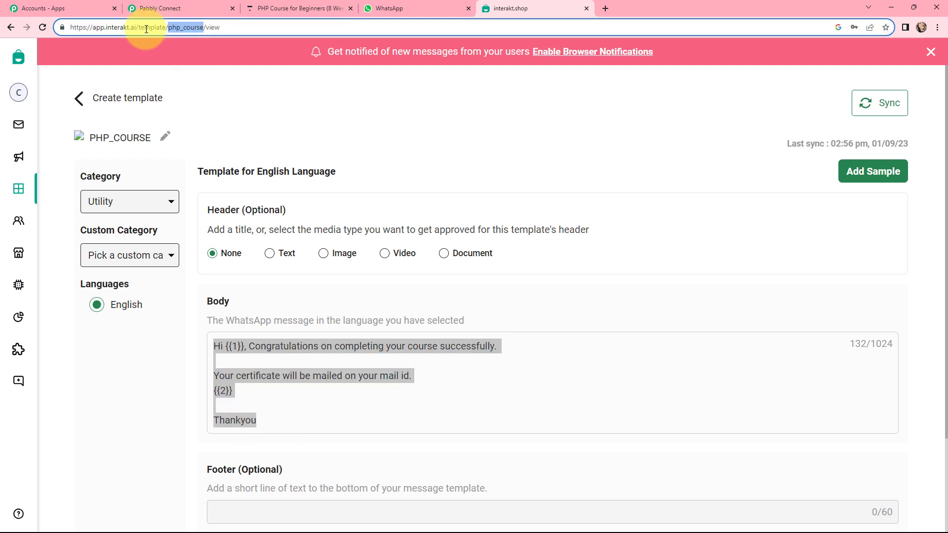
left_click(159, 8)
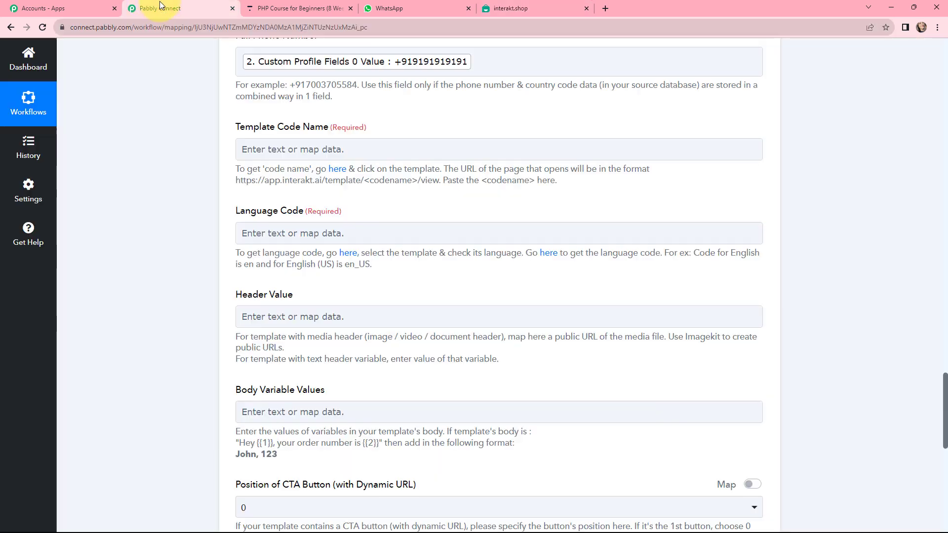
left_click(293, 150)
key("ctrl+v")
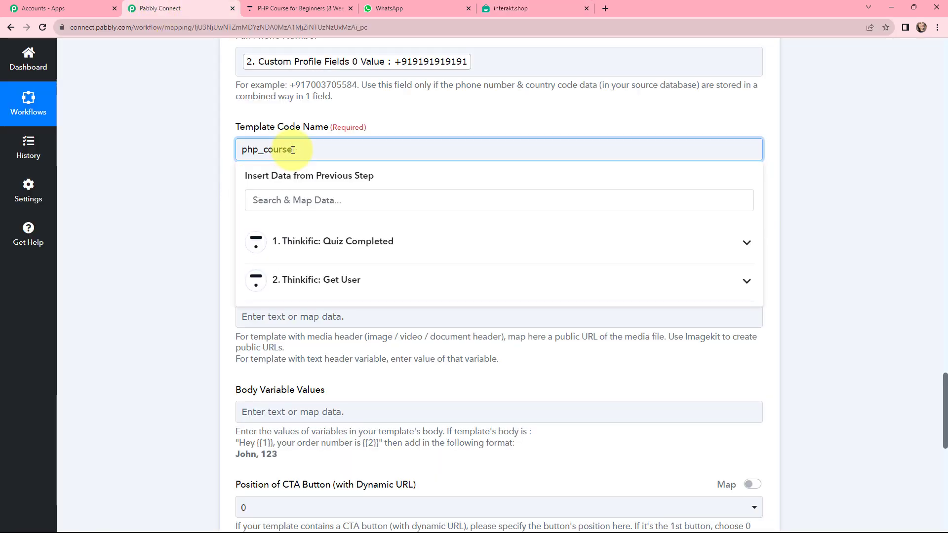
left_click(376, 123)
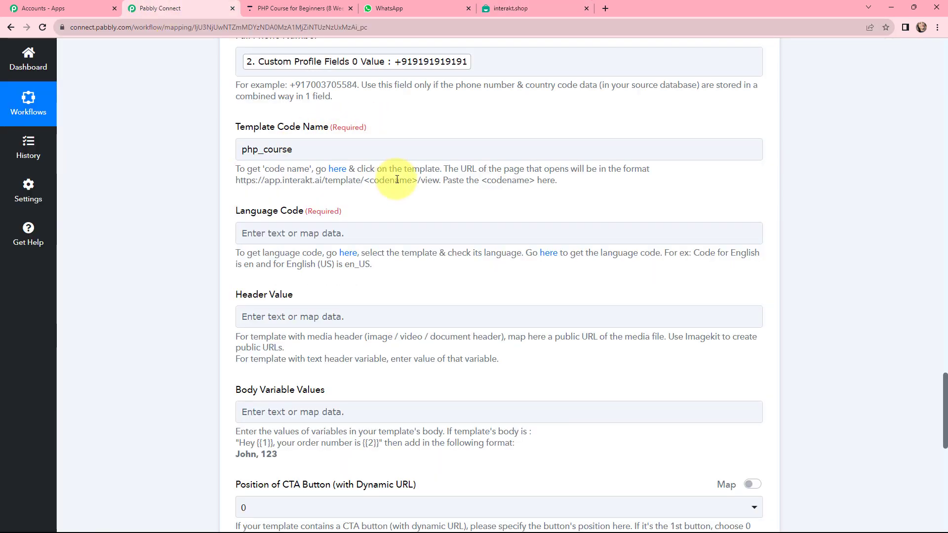
- Set the Language Code of the WhatsApp template message to en
left_click(315, 237)
type("en")
left_click(362, 199)
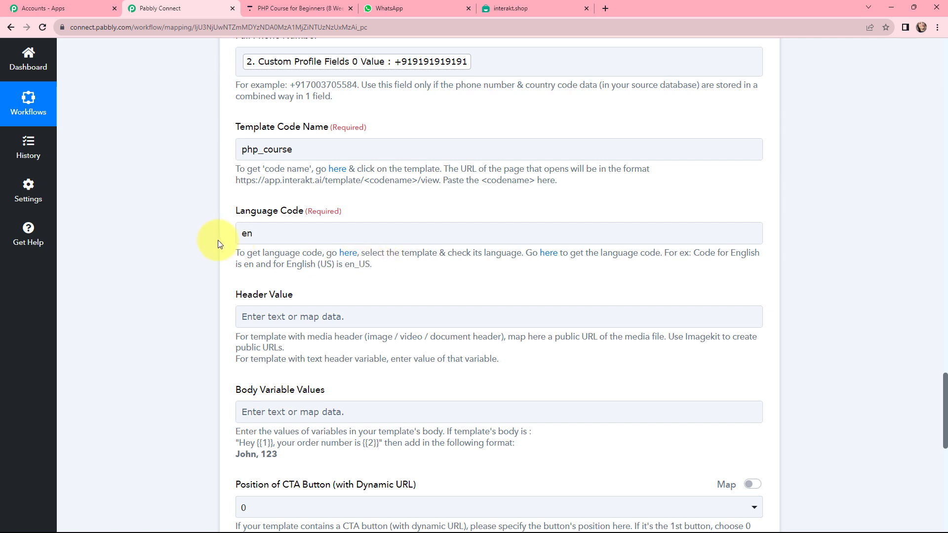
- Read the format guidance for Body Variable Values and check placeholders {{1}} and {{2}} in the PHP_COURSE template body in Interakt
scroll(394, 248, "down", 2)
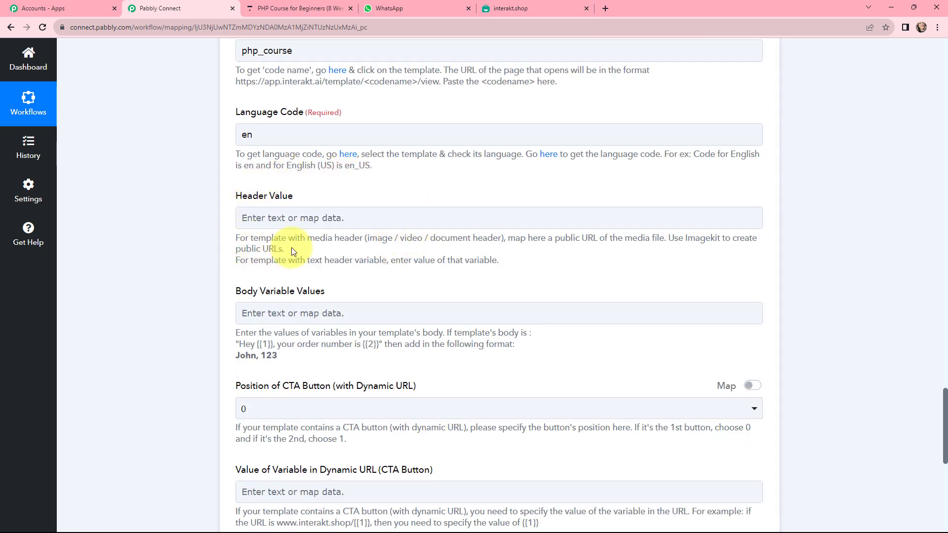
scroll(282, 265, "down", 1)
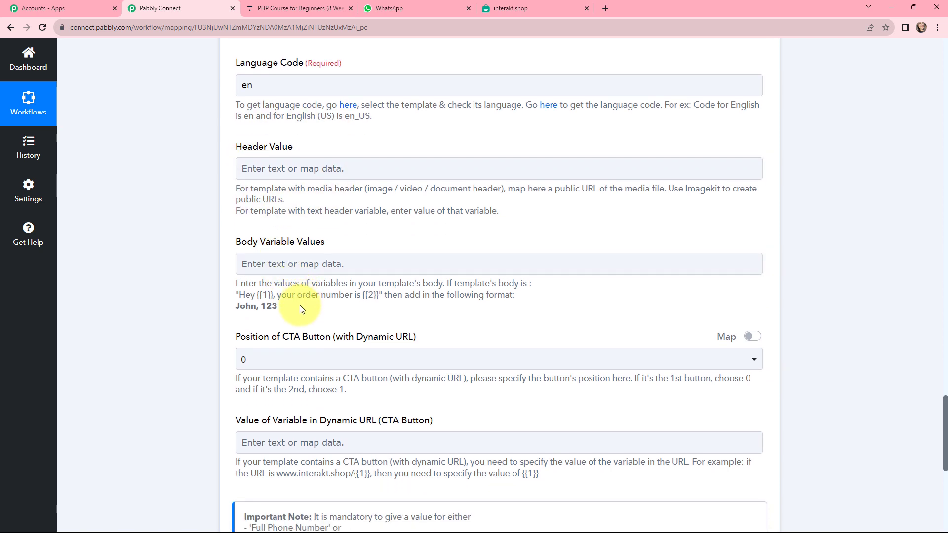
left_click(306, 258)
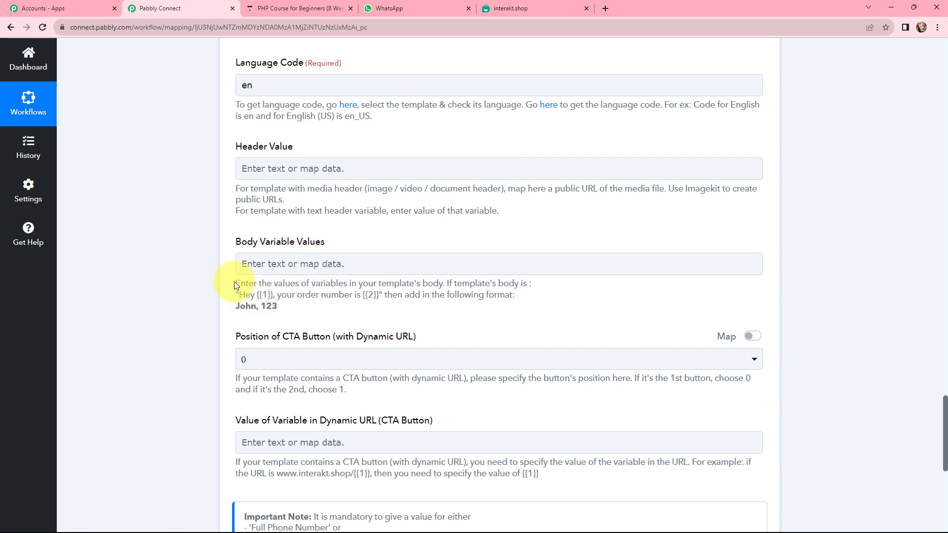
left_click_drag(234, 283, 329, 307)
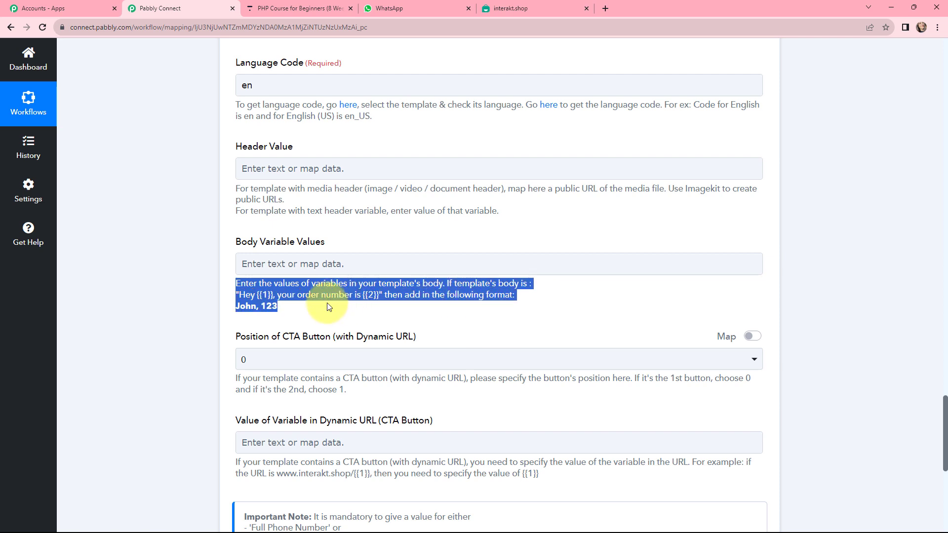
left_click(329, 307)
left_click(508, 8)
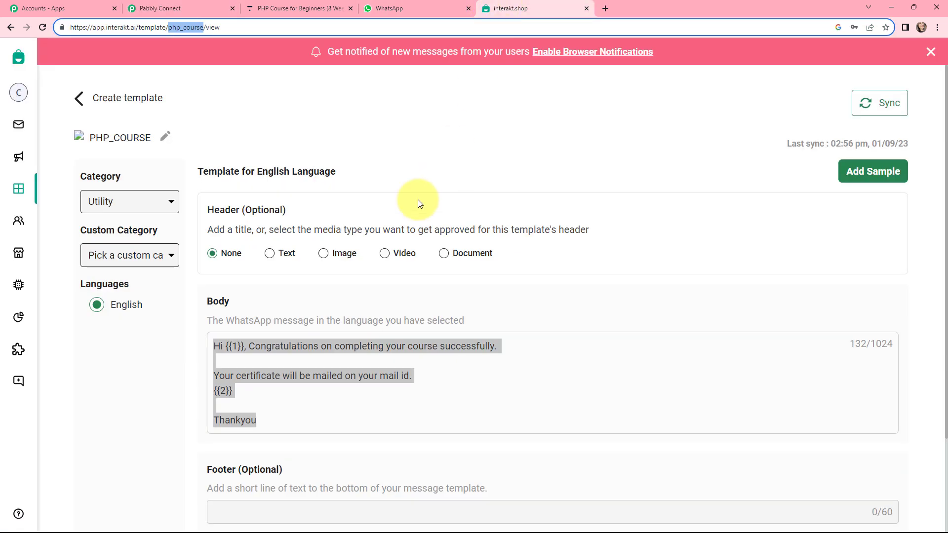
left_click(231, 352)
left_click_drag(226, 349, 244, 351)
left_click_drag(213, 391, 232, 392)
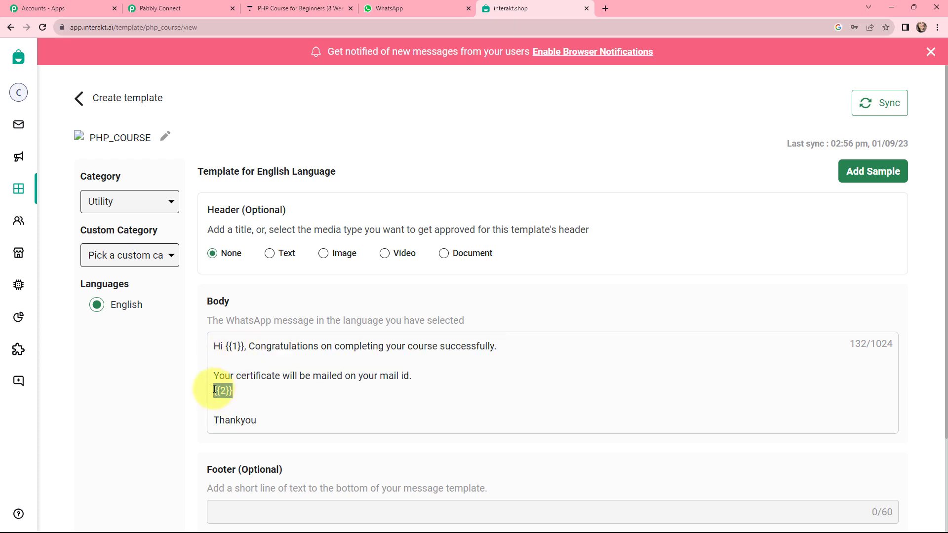
left_click_drag(244, 347, 226, 349)
left_click(230, 349)
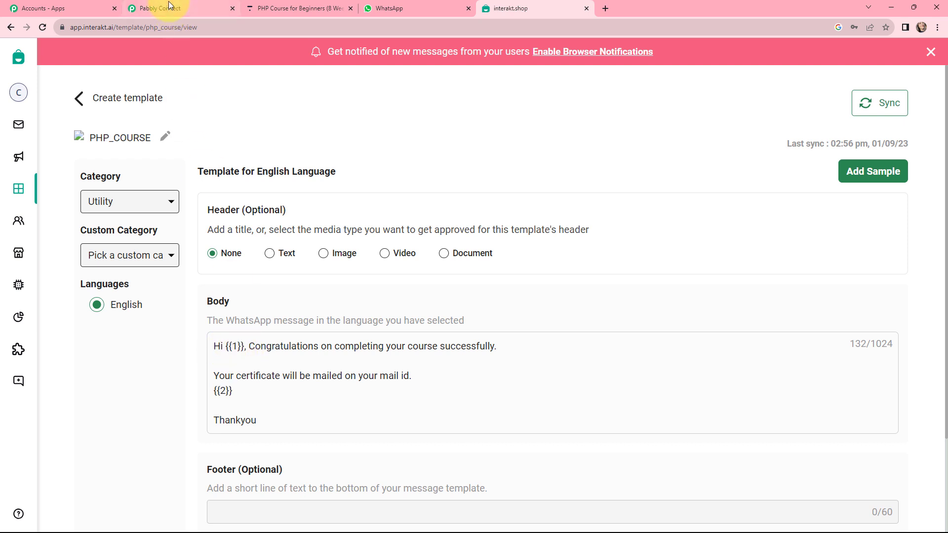
- Return to Pabbly Connect and map Full Name from the Get User step as the first body variable value
left_click(168, 6)
left_click(316, 262)
left_click(381, 393)
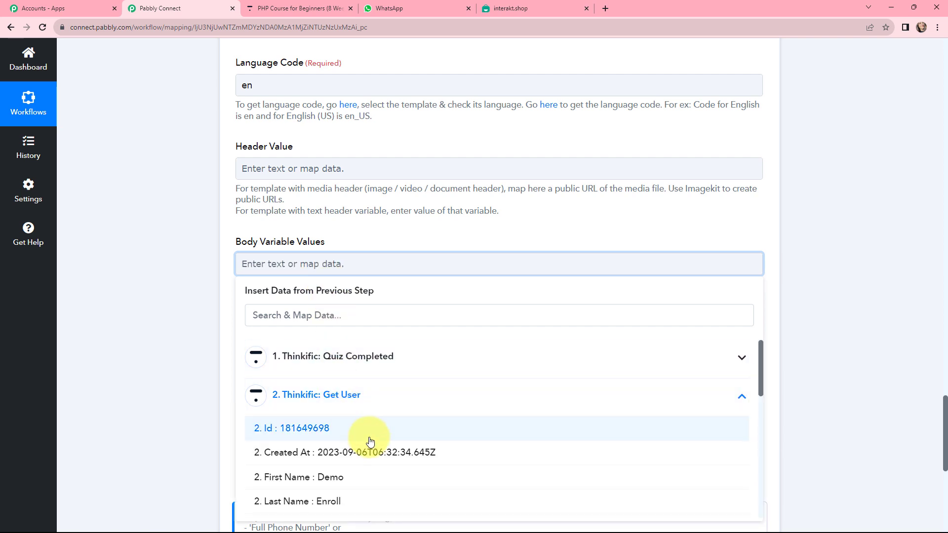
scroll(371, 440, "down", 2)
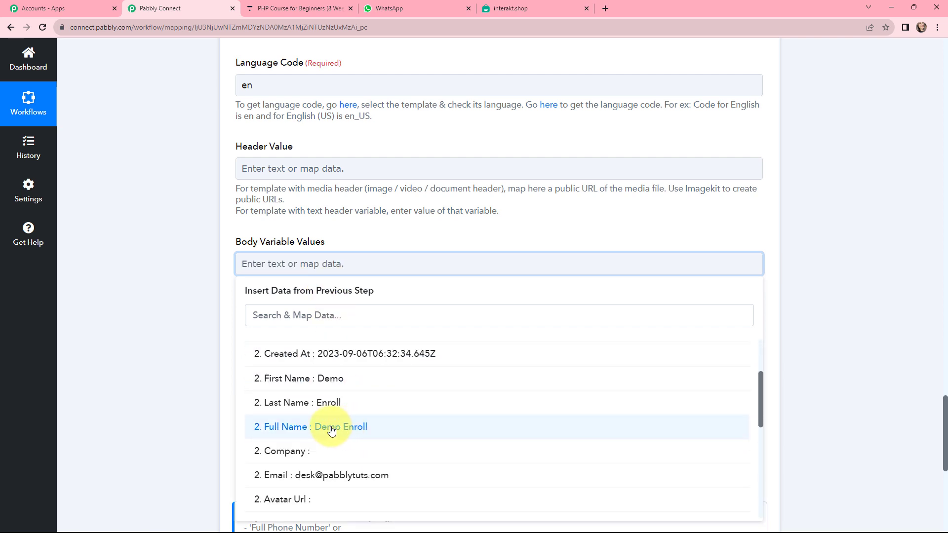
left_click(372, 429)
left_click(342, 210)
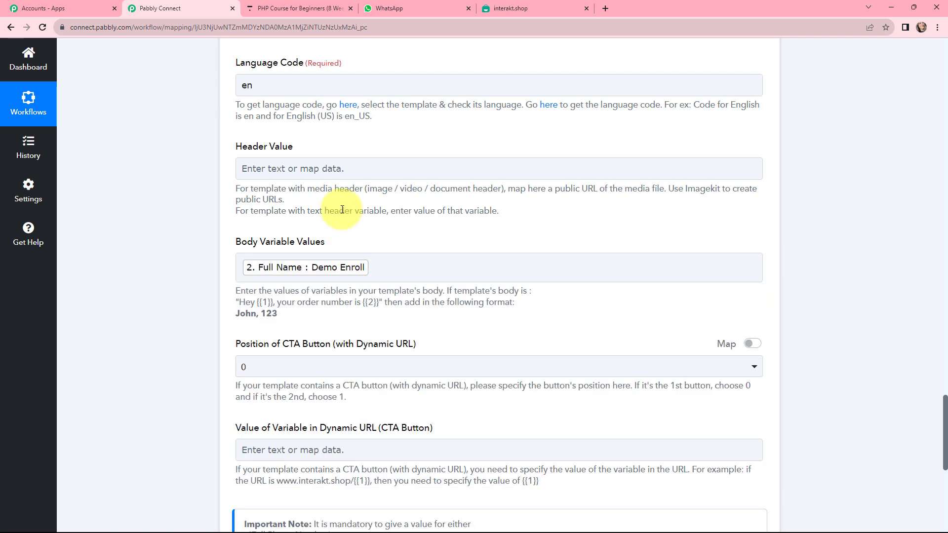
- Add a comma after the full name and map Email from the Get User step as the second body variable value
left_click(394, 272)
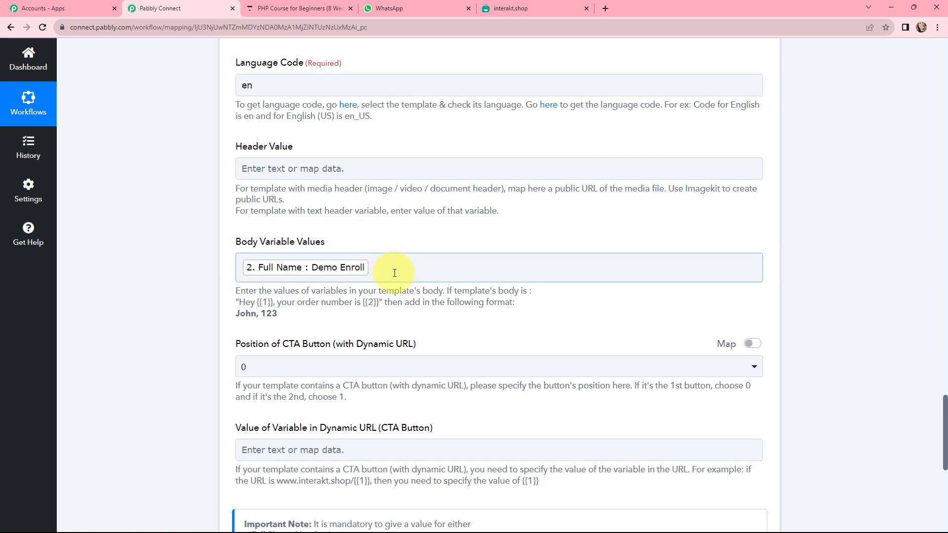
type(",")
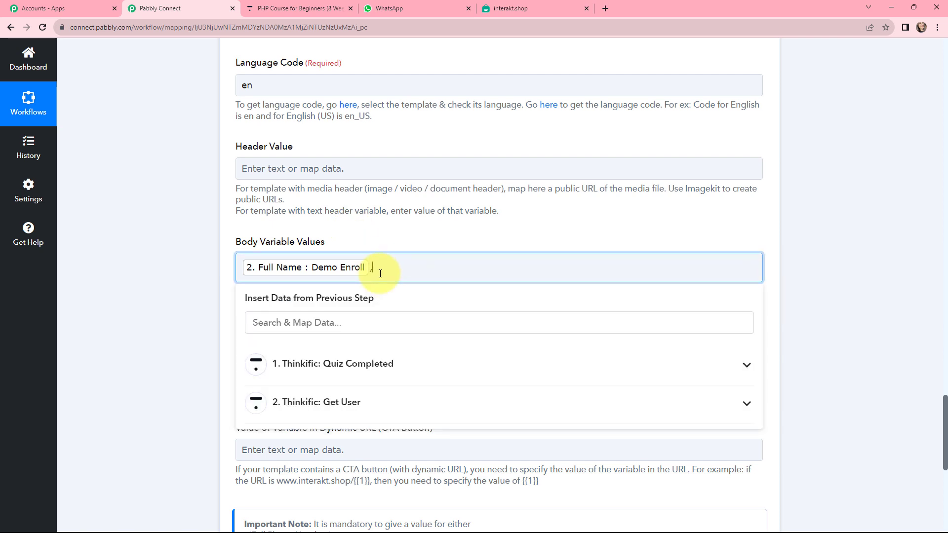
left_click(363, 415)
scroll(366, 439, "down", 3)
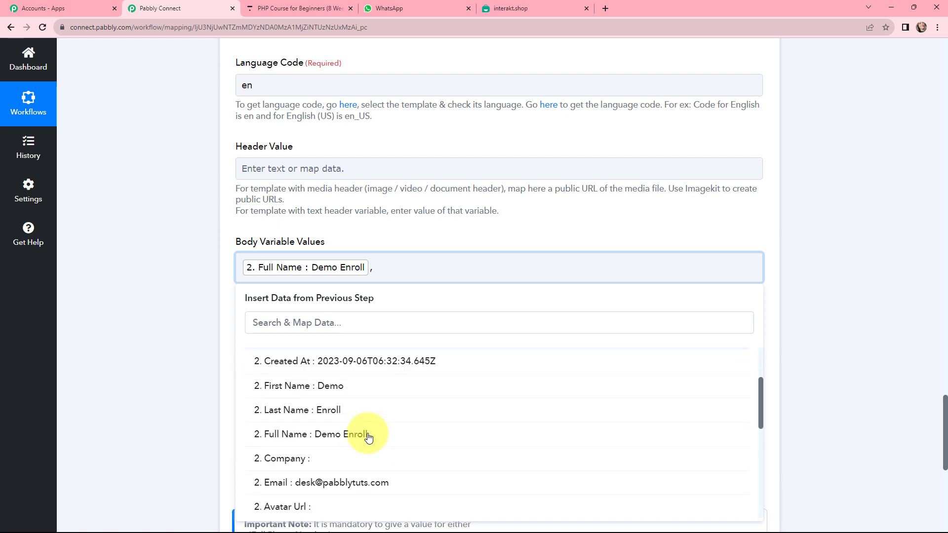
left_click(348, 482)
left_click(365, 229)
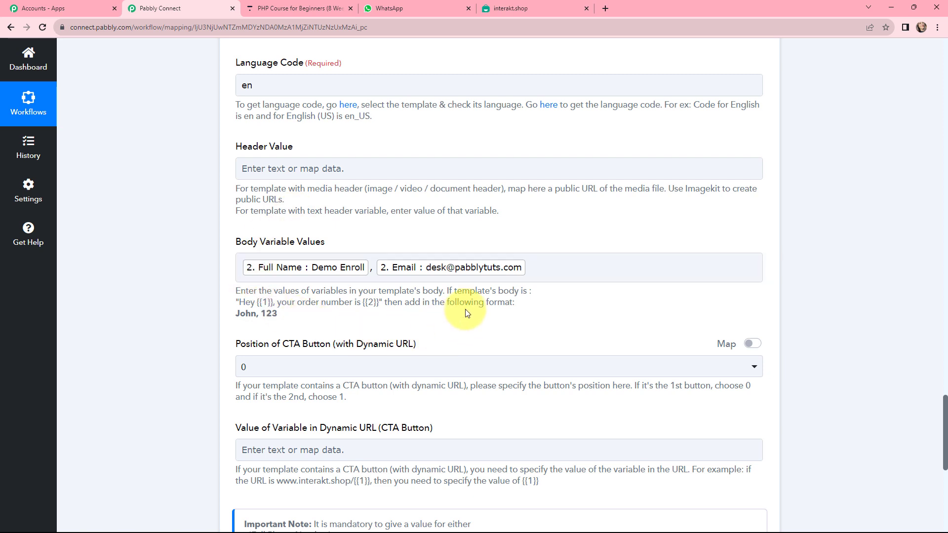
left_click(265, 269)
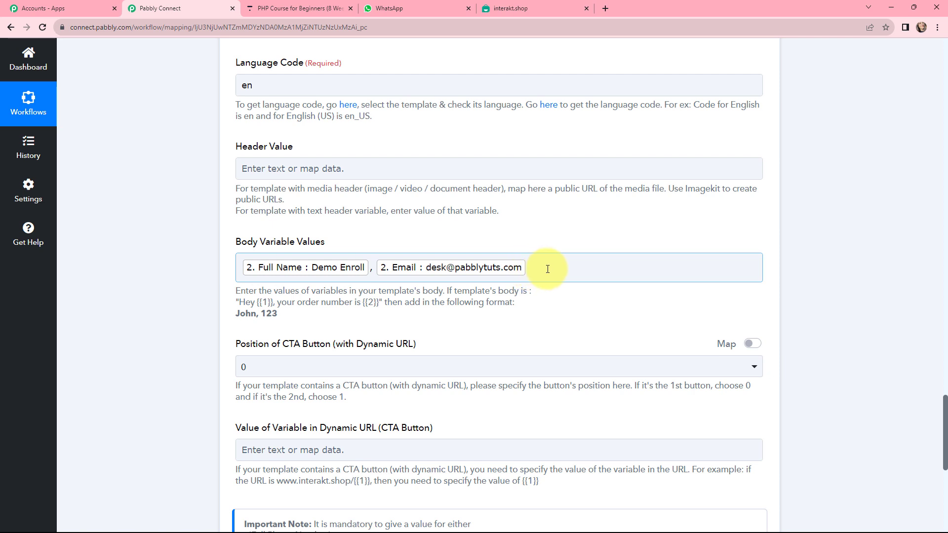
left_click(374, 307)
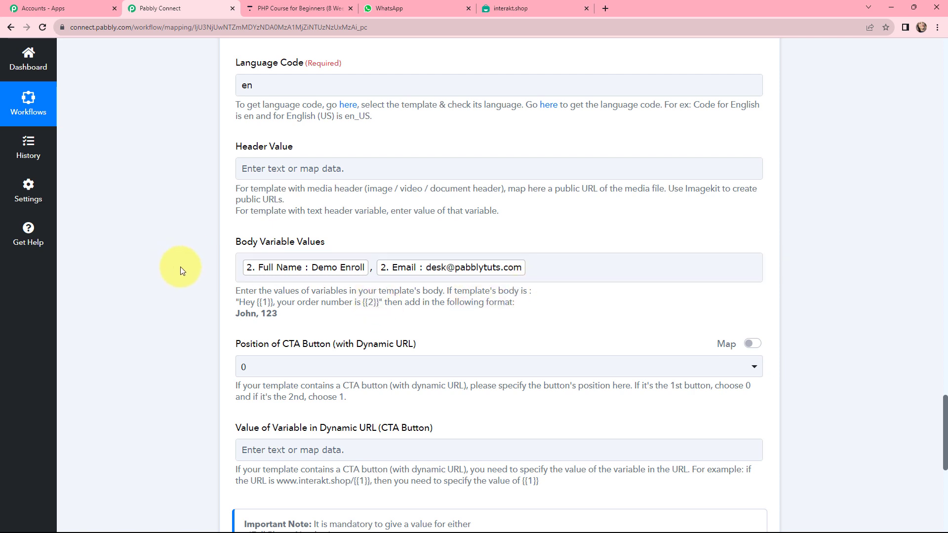
- Save the Interakt action and send a test request
scroll(362, 320, "down", 3)
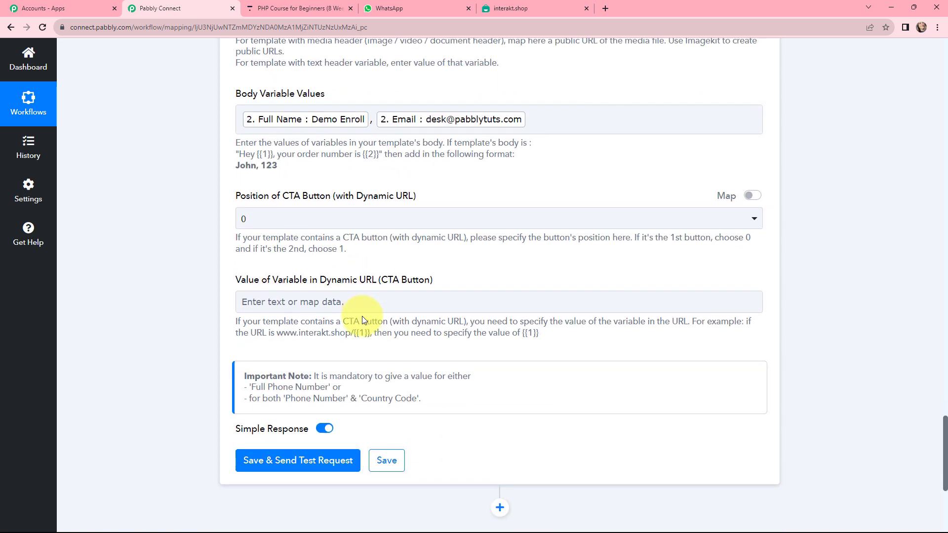
left_click(291, 461)
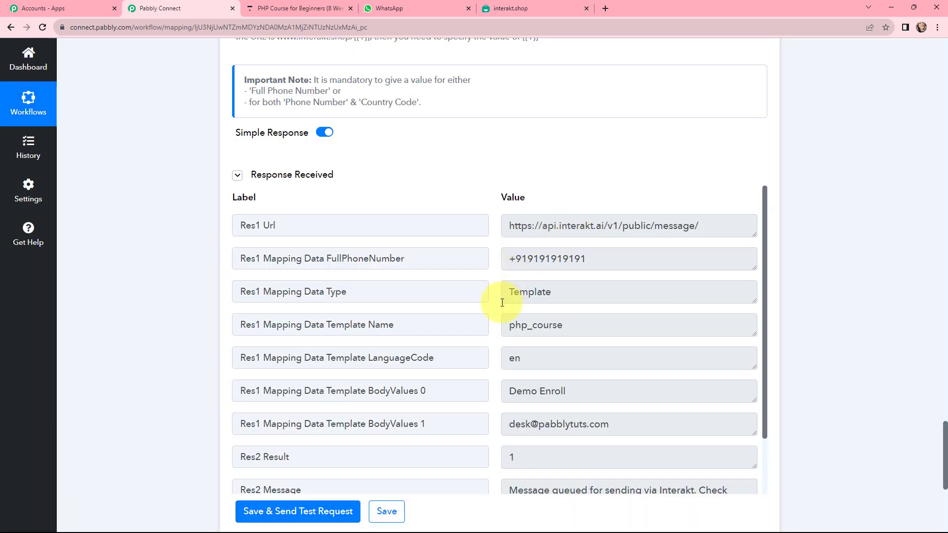
- Check the delivered template message in WhatsApp, including its name and email values, and return to the Pabbly Connect workflow
key("ctrl+4")
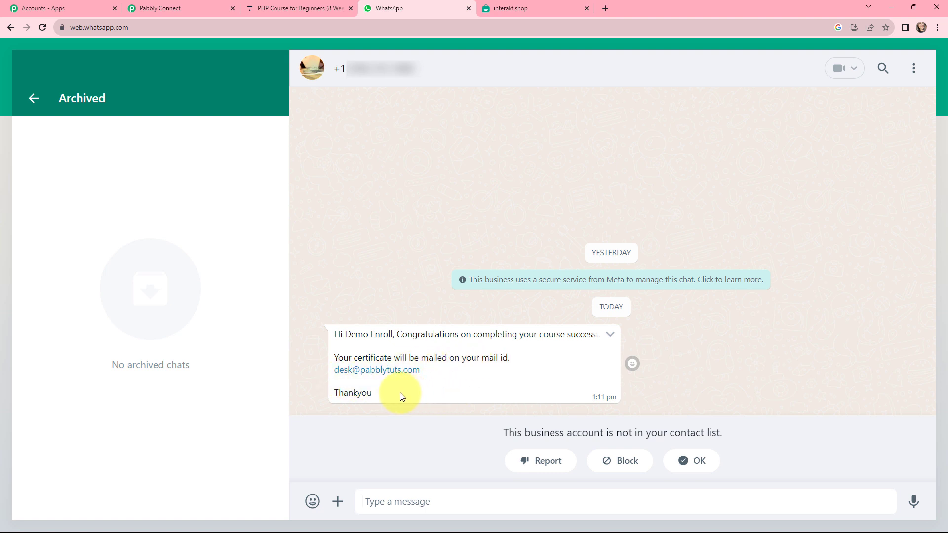
left_click_drag(376, 394, 331, 394)
left_click(451, 321)
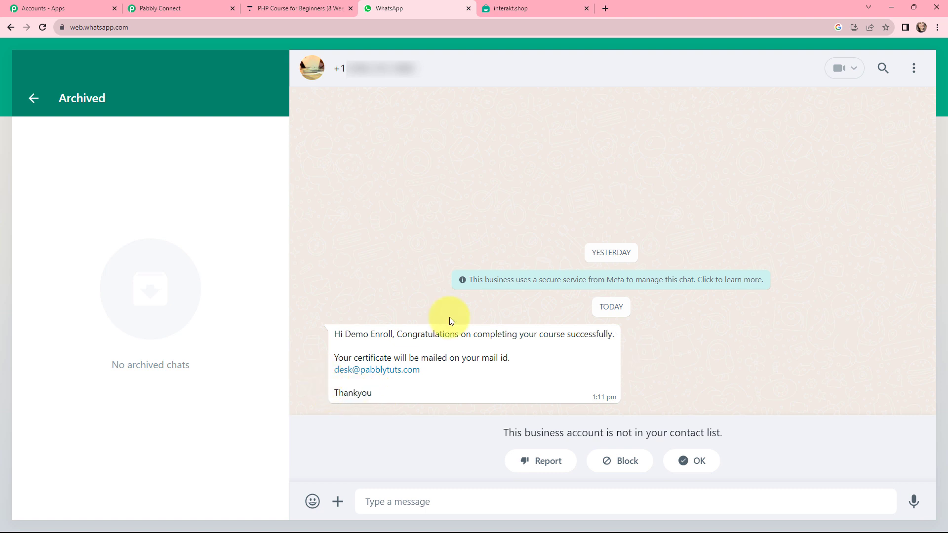
key("ctrl+2")
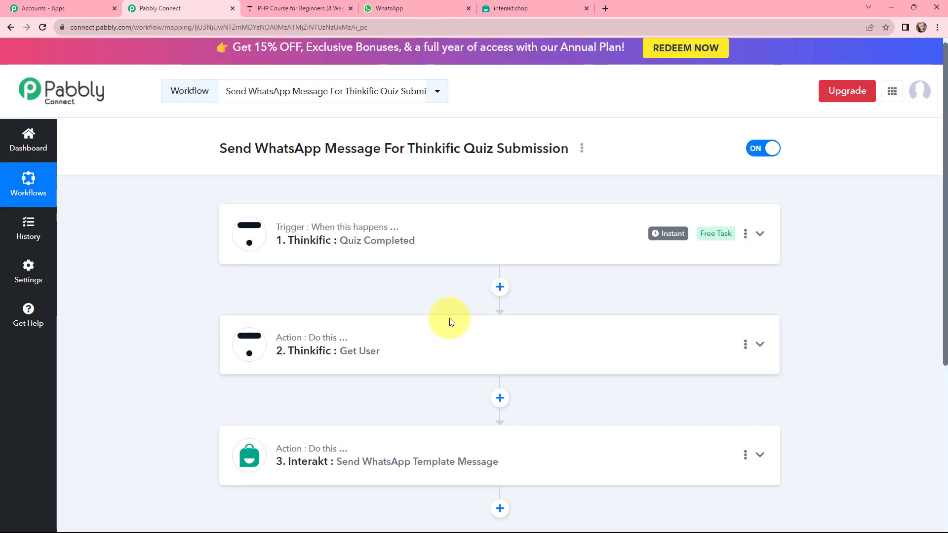